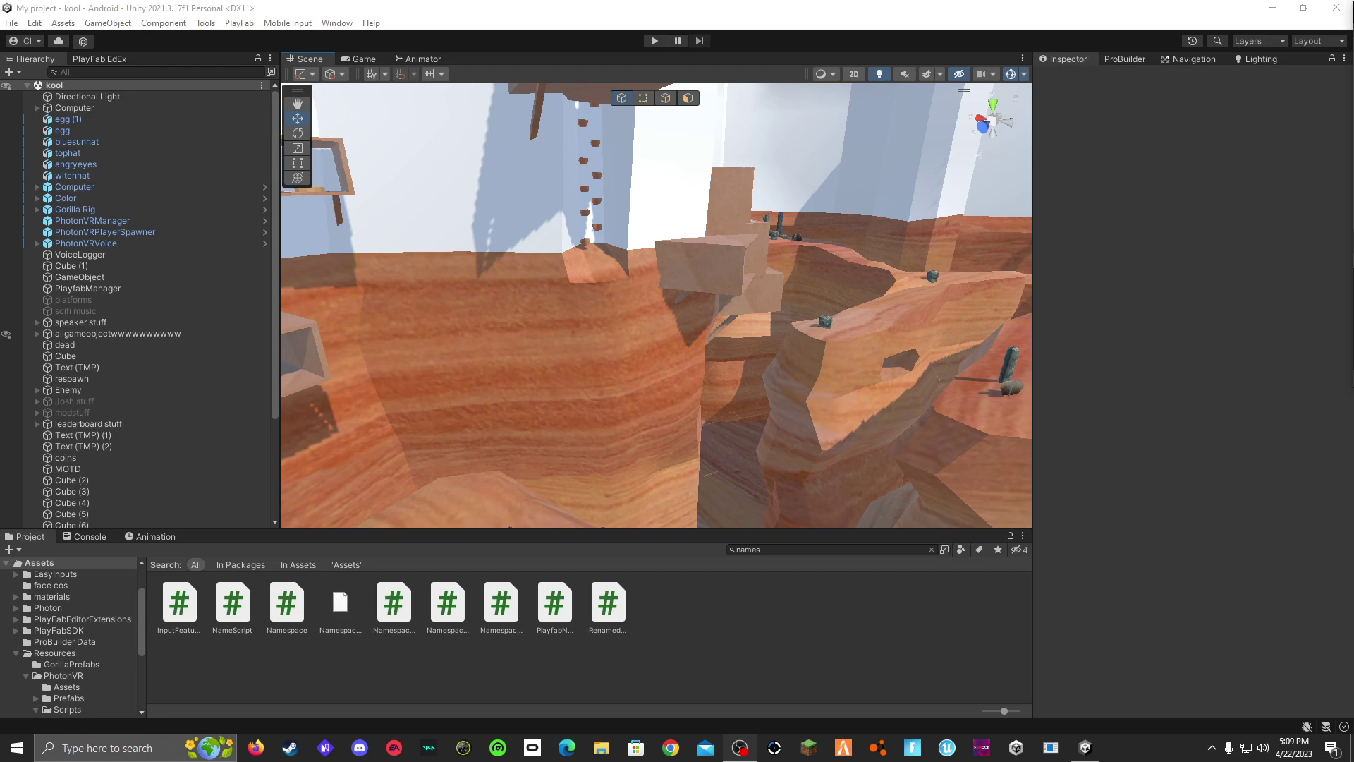
- Search the project assets for "plat" and select the PlatformManager script in the Scripts folder
{"action": "right_click_drag", "start_coordinate": [915, 493], "coordinate": [935, 522]}
{"action": "left_click", "coordinate": [931, 549]}
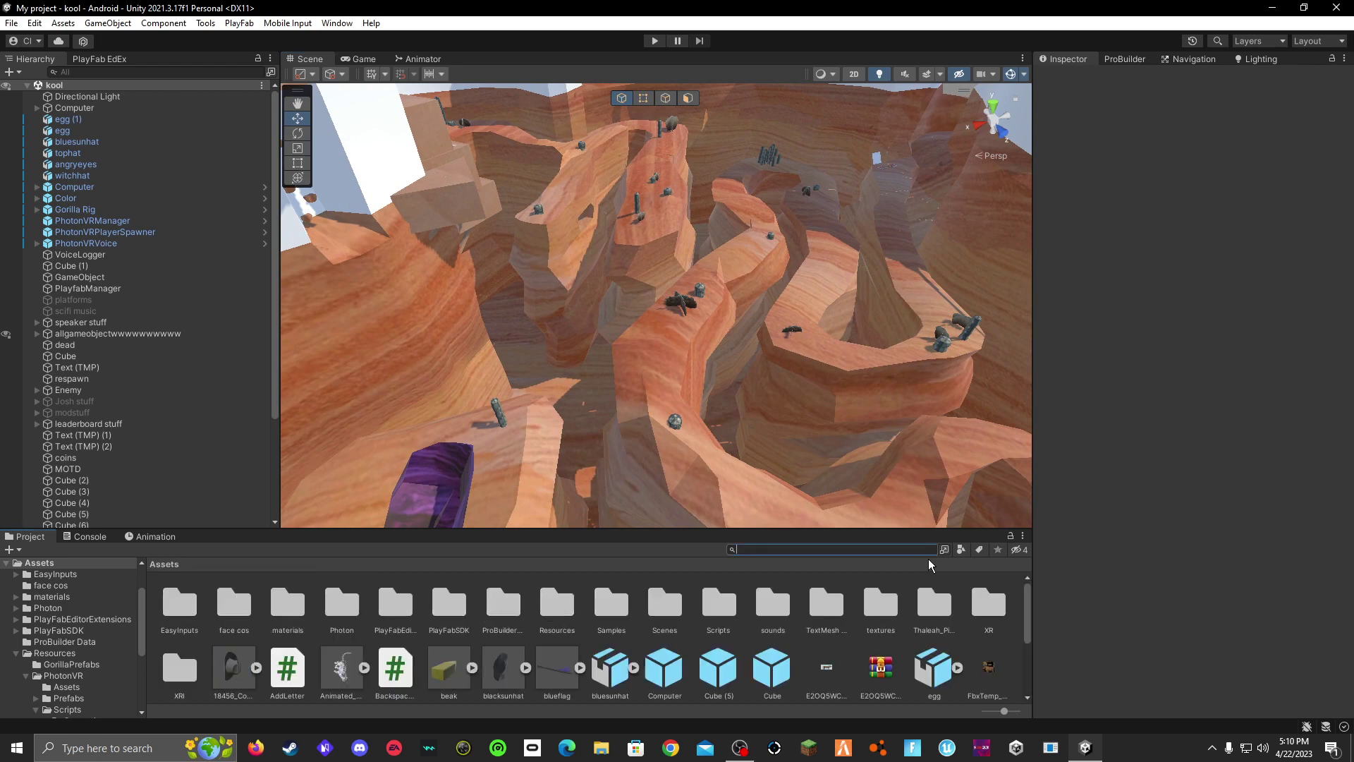
{"action": "type", "text": "plat"}
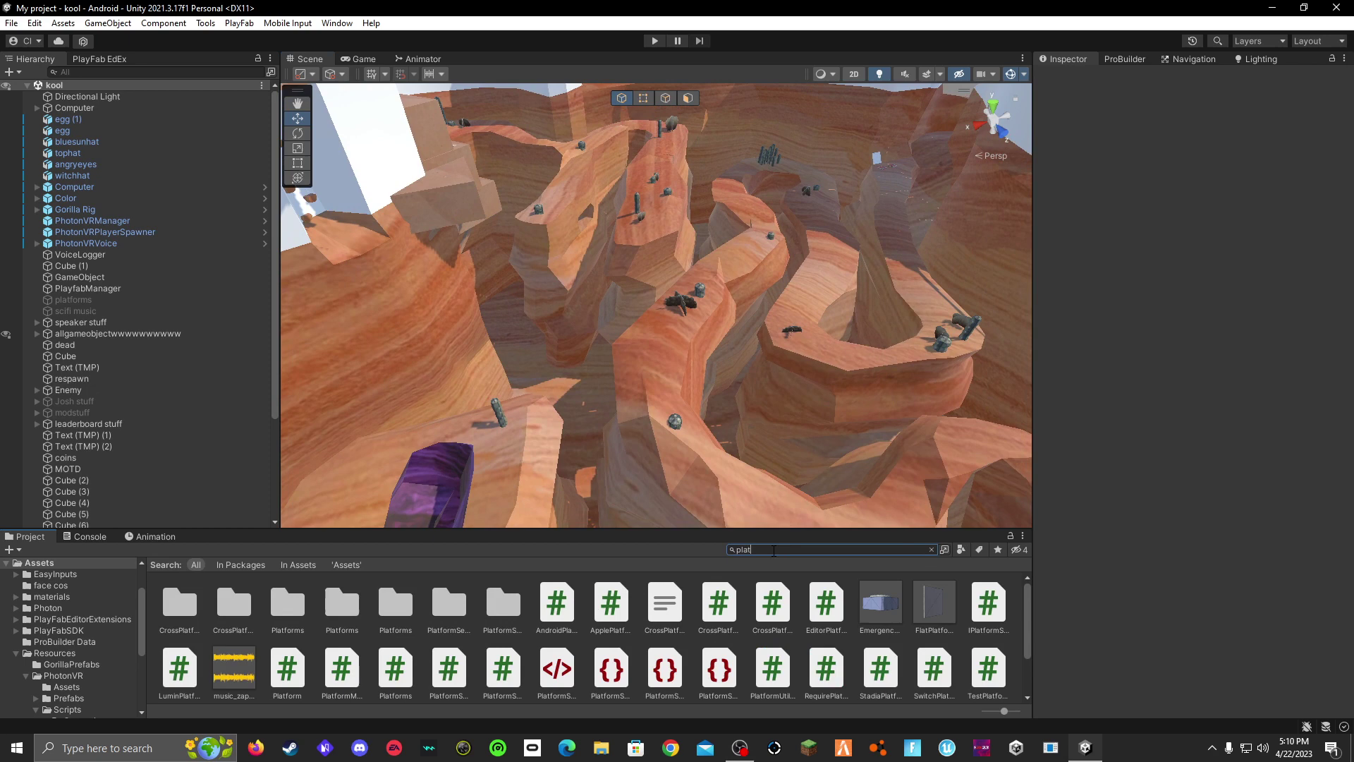
{"action": "key", "text": "BackSpace"}
{"action": "key", "text": "BackSpace"}
{"action": "key", "text": "BackSpace"}
{"action": "key", "text": "BackSpace"}
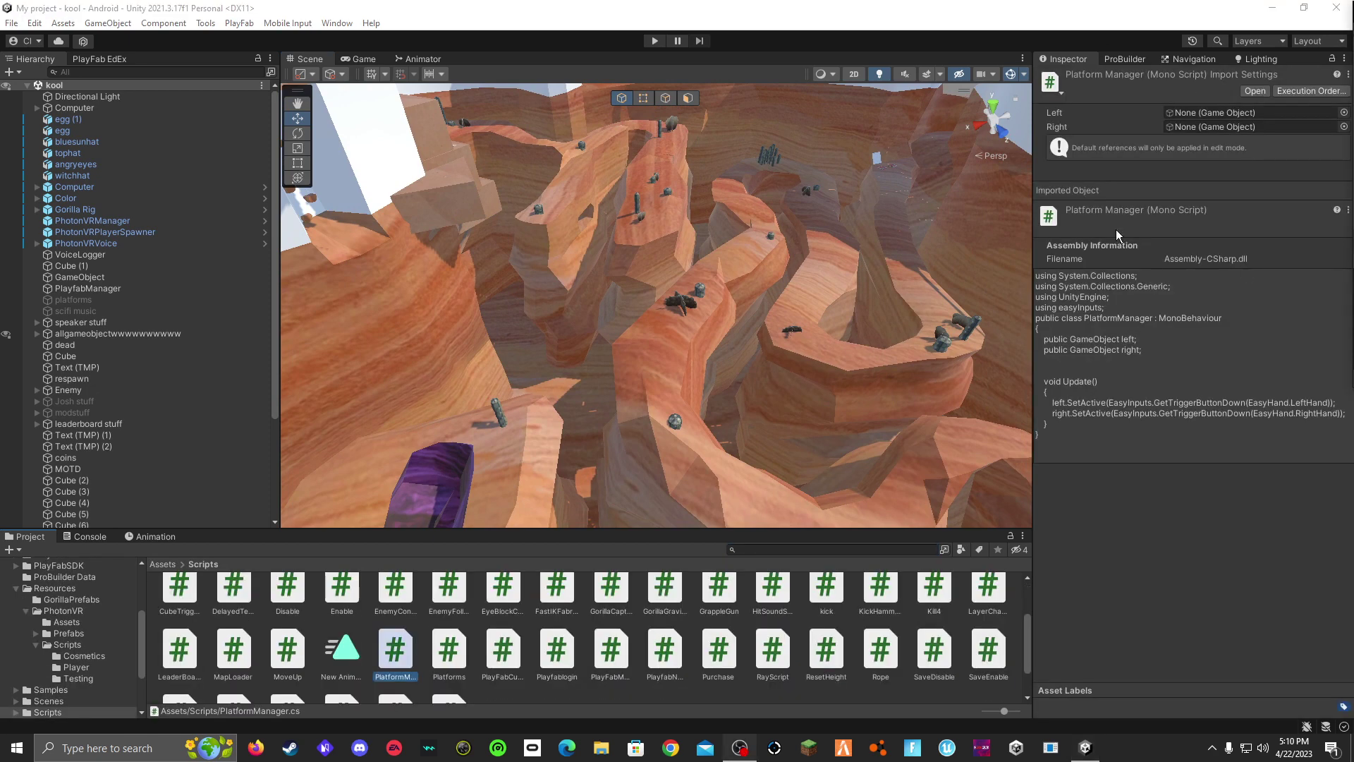
- Add a cube to the scene and move it outside the map to about X 115.28, Z 137.07
{"action": "right_click_drag", "start_coordinate": [760, 416], "coordinate": [543, 352]}
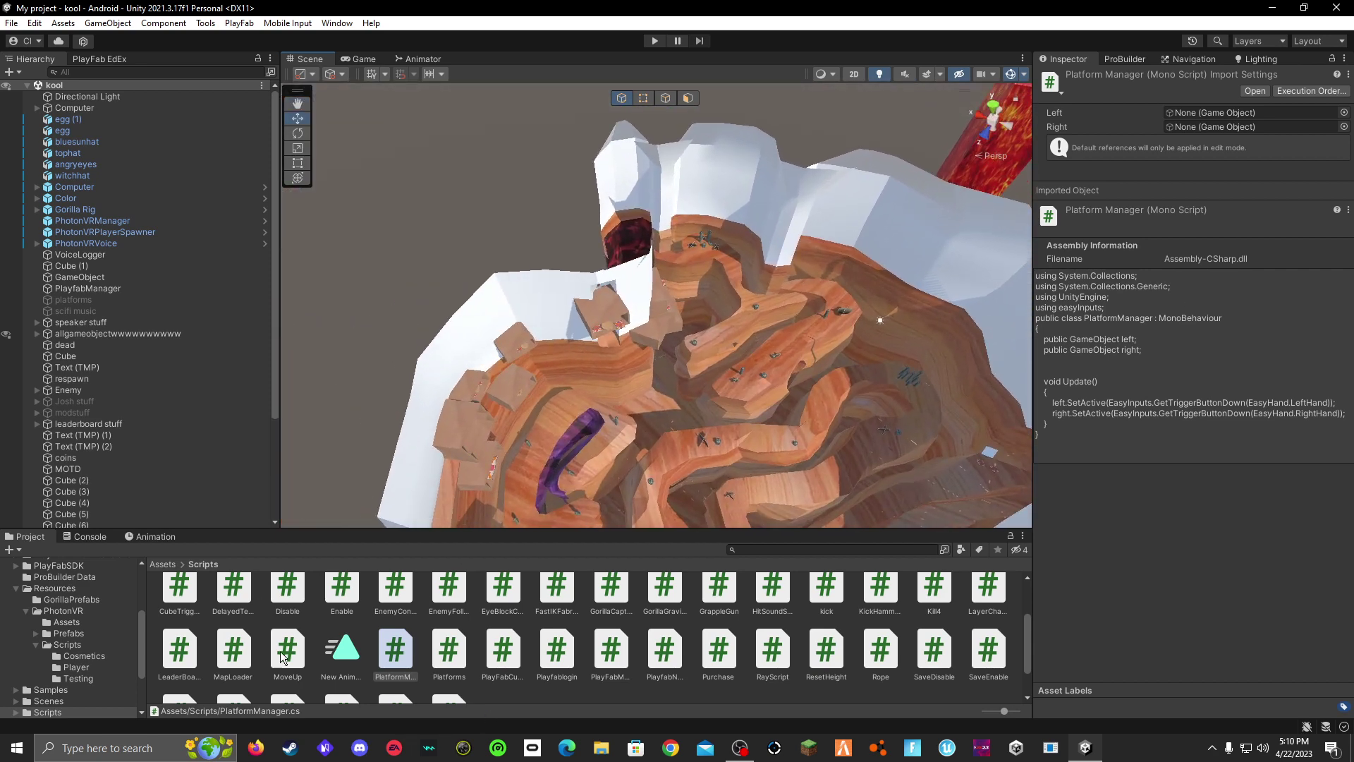
{"action": "left_click", "coordinate": [10, 72]}
{"action": "mouse_move", "coordinate": [64, 119]}
{"action": "left_click", "coordinate": [211, 120]}
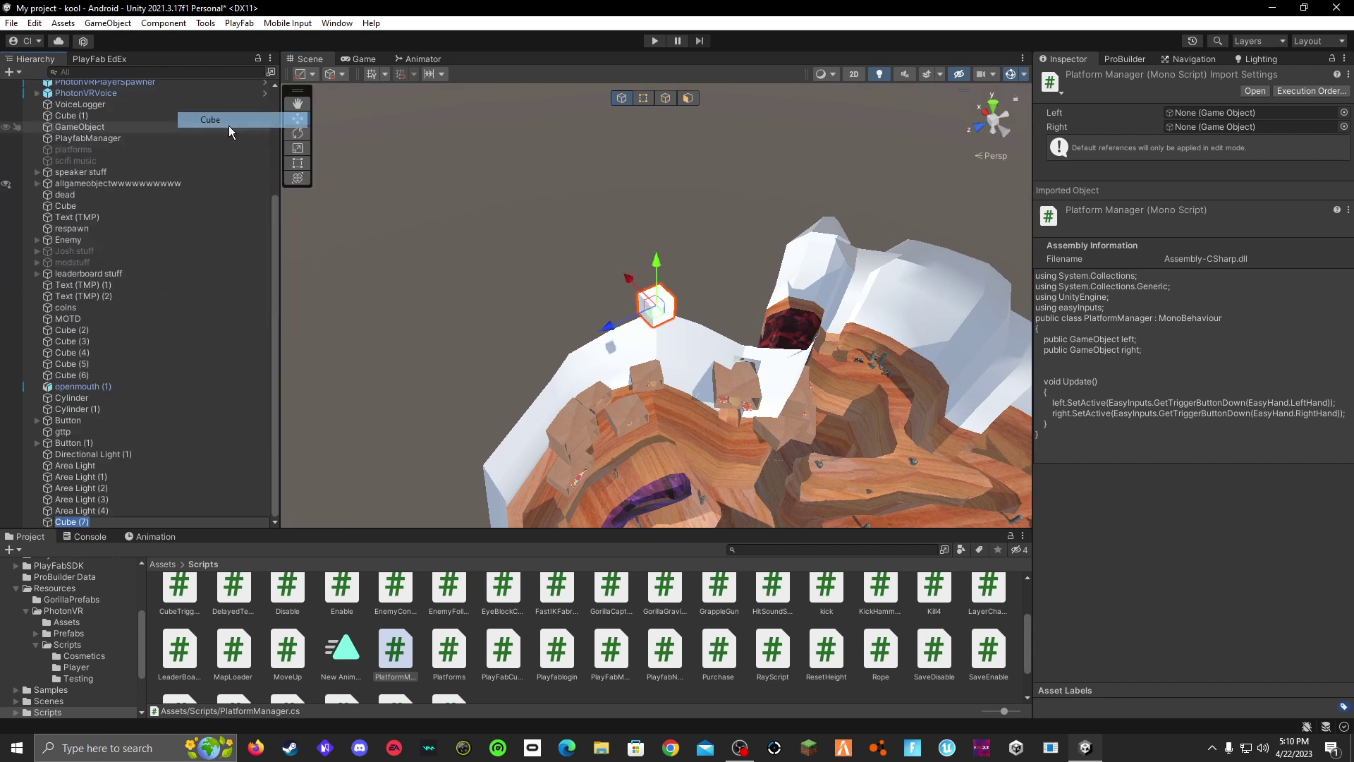
{"action": "right_click_drag", "start_coordinate": [675, 281], "coordinate": [890, 293]}
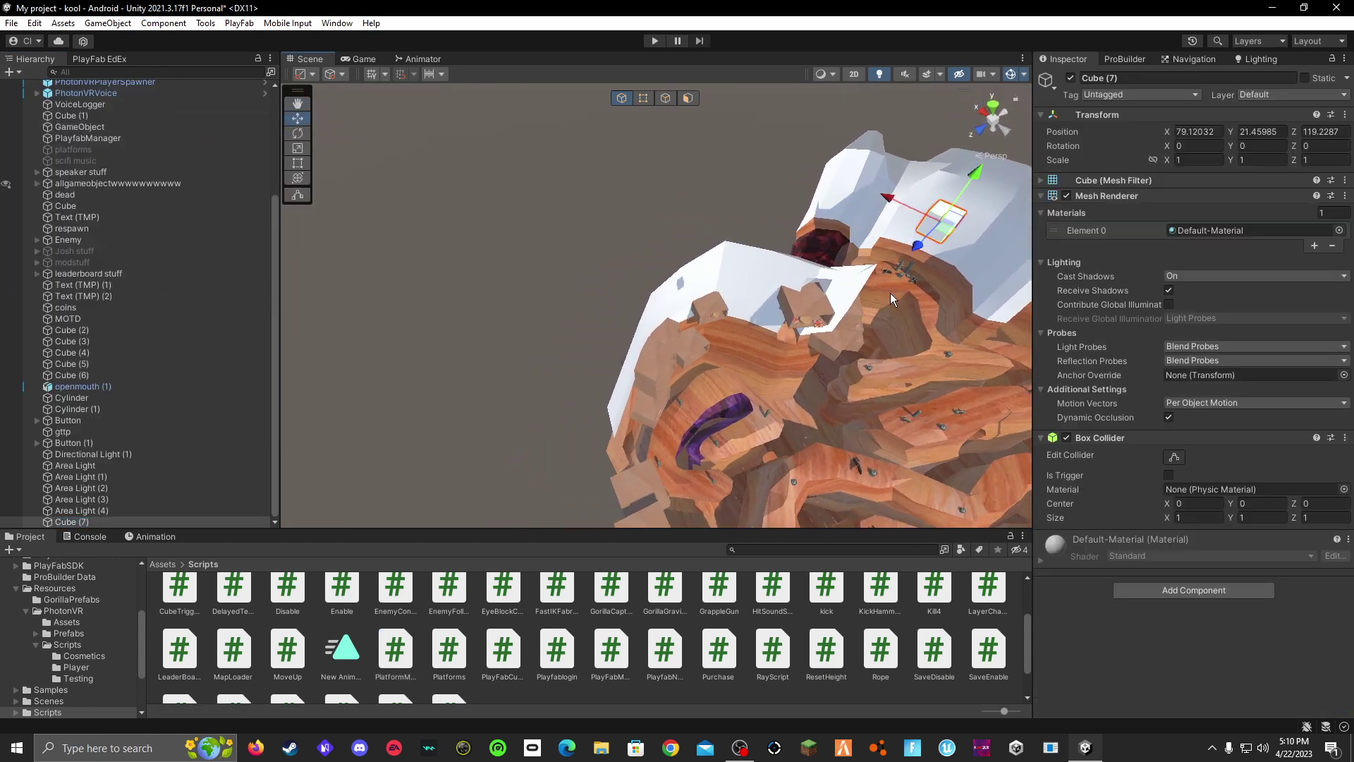
{"action": "left_click_drag", "start_coordinate": [966, 233], "coordinate": [282, 91]}
{"action": "right_click_drag", "start_coordinate": [670, 296], "coordinate": [497, 149]}
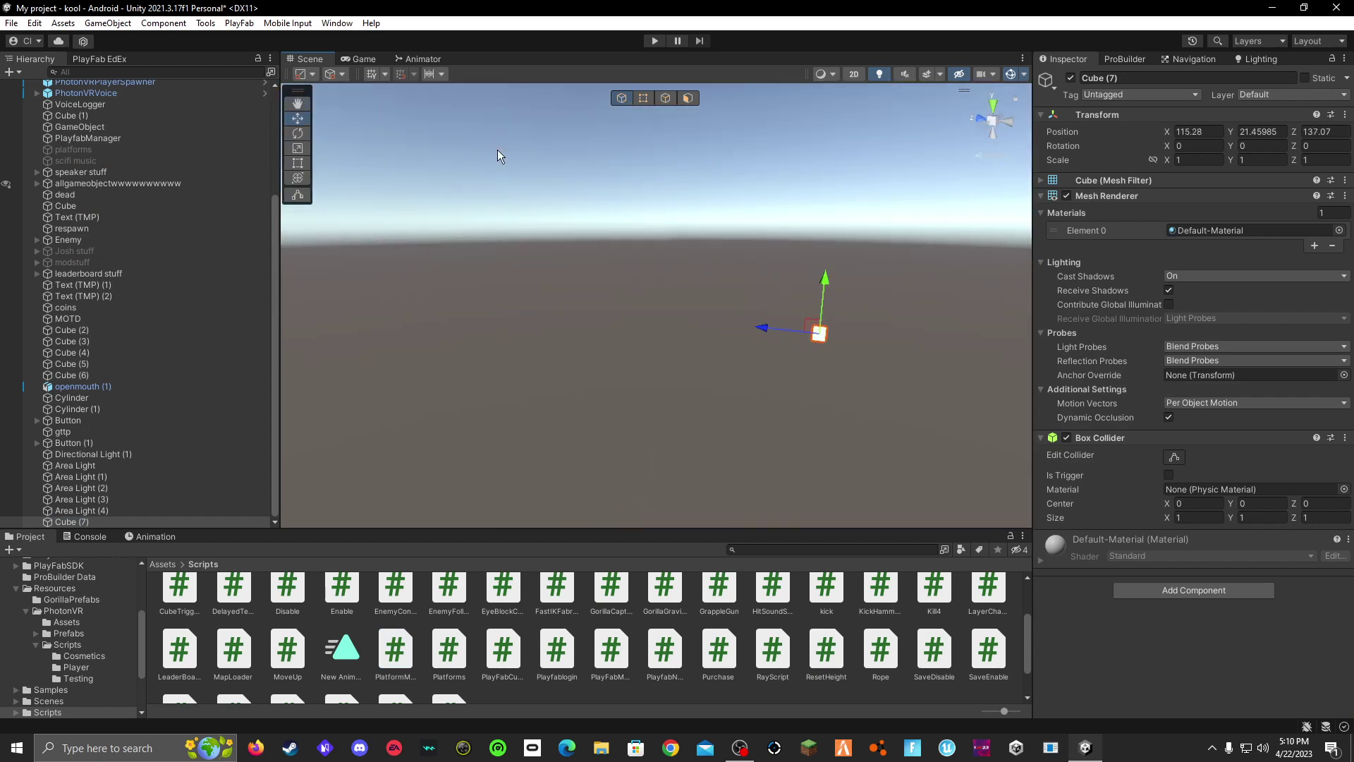
- Disable the new cube's Mesh Renderer and Box Collider and attach the PlatformManager script to it
{"action": "right_click_drag", "start_coordinate": [888, 372], "coordinate": [597, 363]}
{"action": "left_click", "coordinate": [1067, 196]}
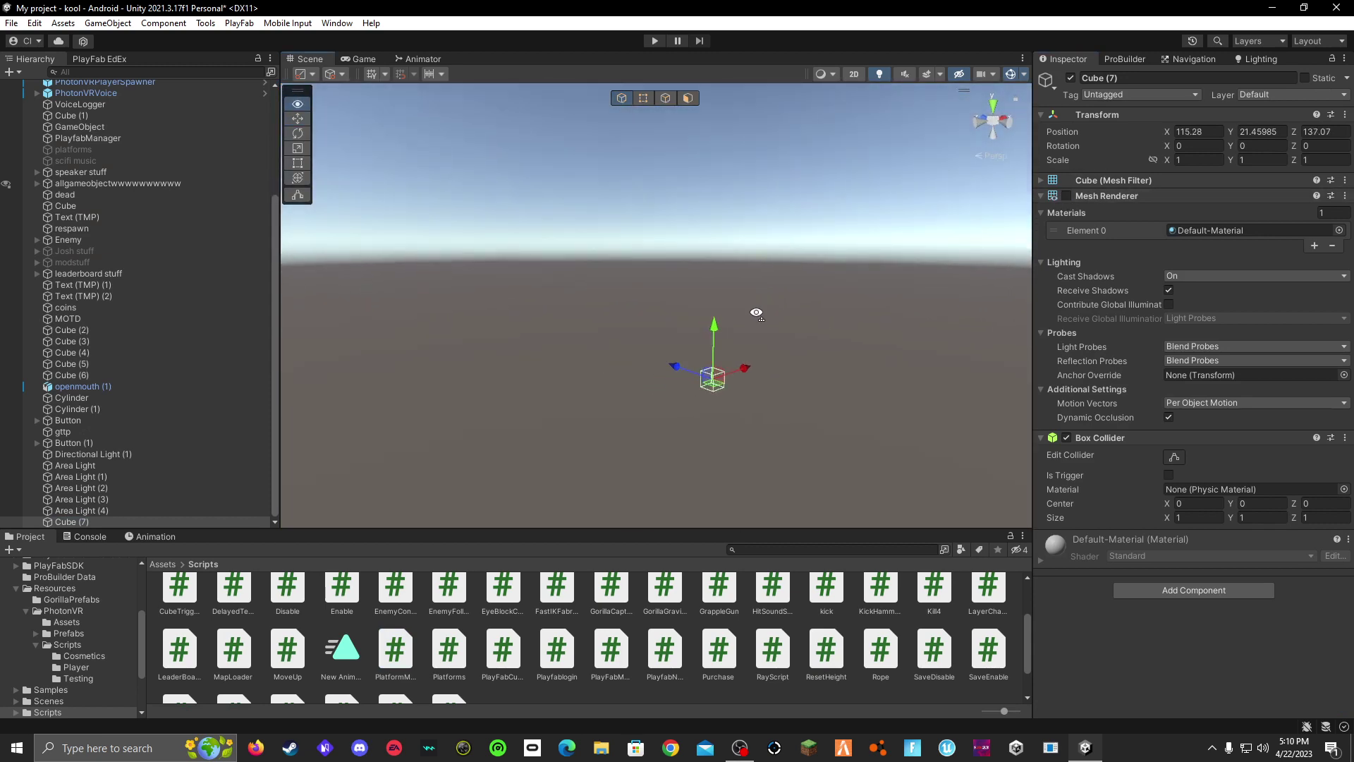
{"action": "left_click", "coordinate": [1066, 437]}
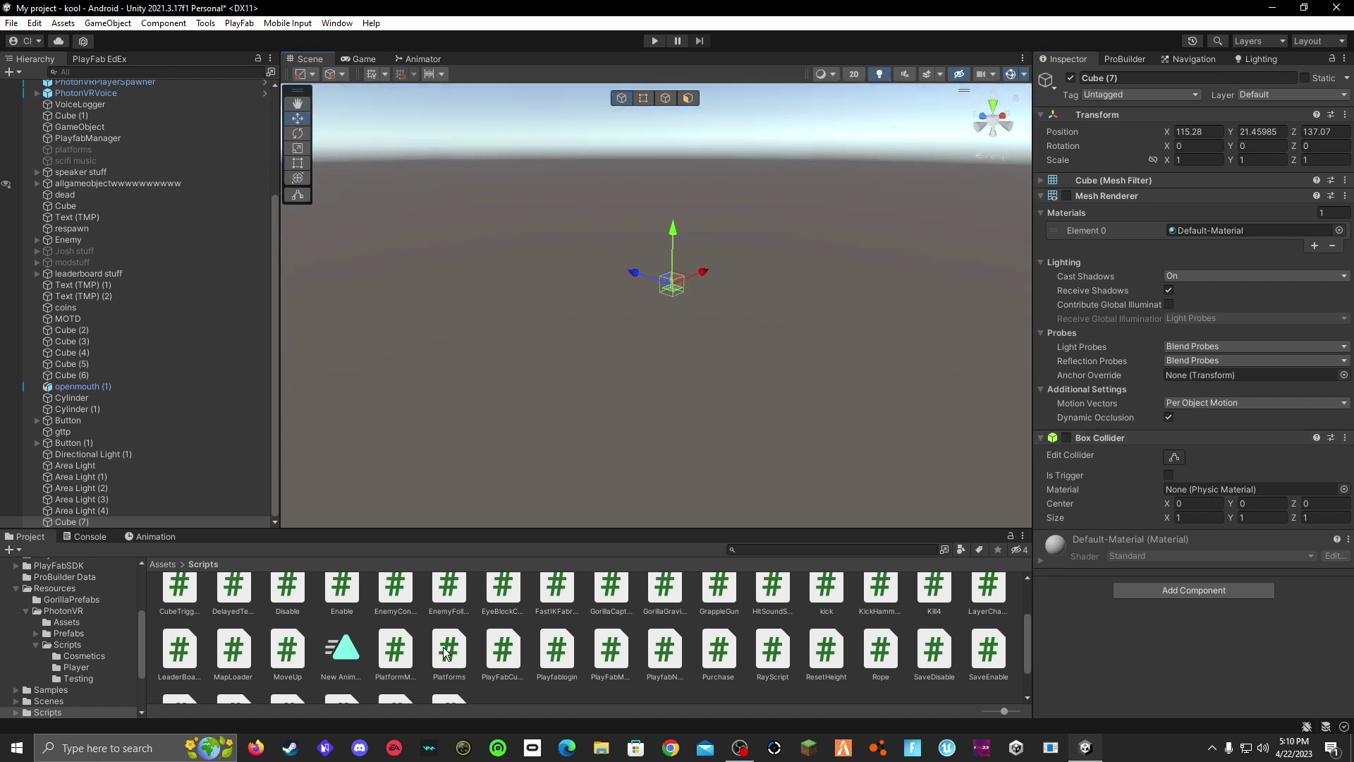
{"action": "left_click_drag", "start_coordinate": [414, 658], "coordinate": [1101, 654]}
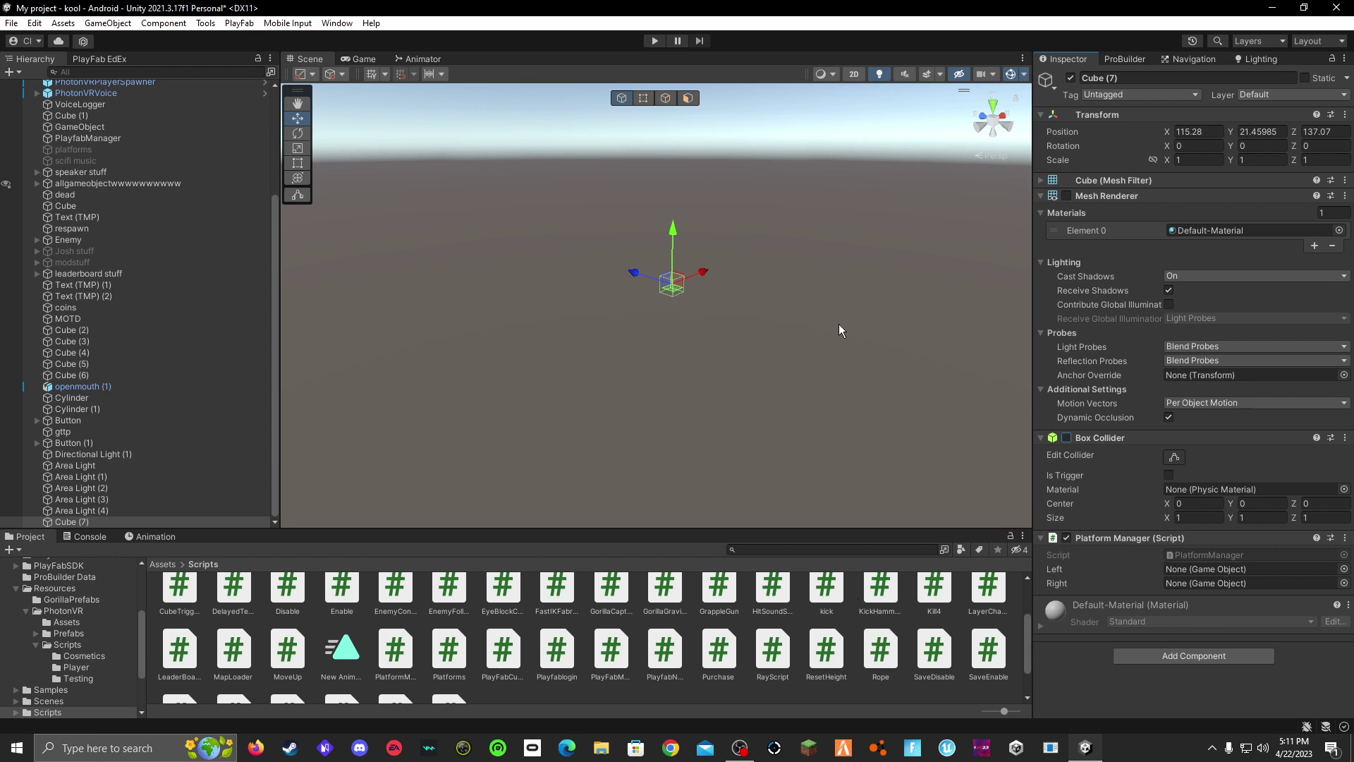
- Expand Gorilla Rig and GorillaPlayer to reach the LeftHand Controller, and select that controller
{"action": "right_click_drag", "start_coordinate": [840, 330], "coordinate": [437, 245]}
{"action": "key", "text": "w"}
{"action": "scroll", "coordinate": [85, 169], "scroll_direction": "up", "scroll_amount": 5}
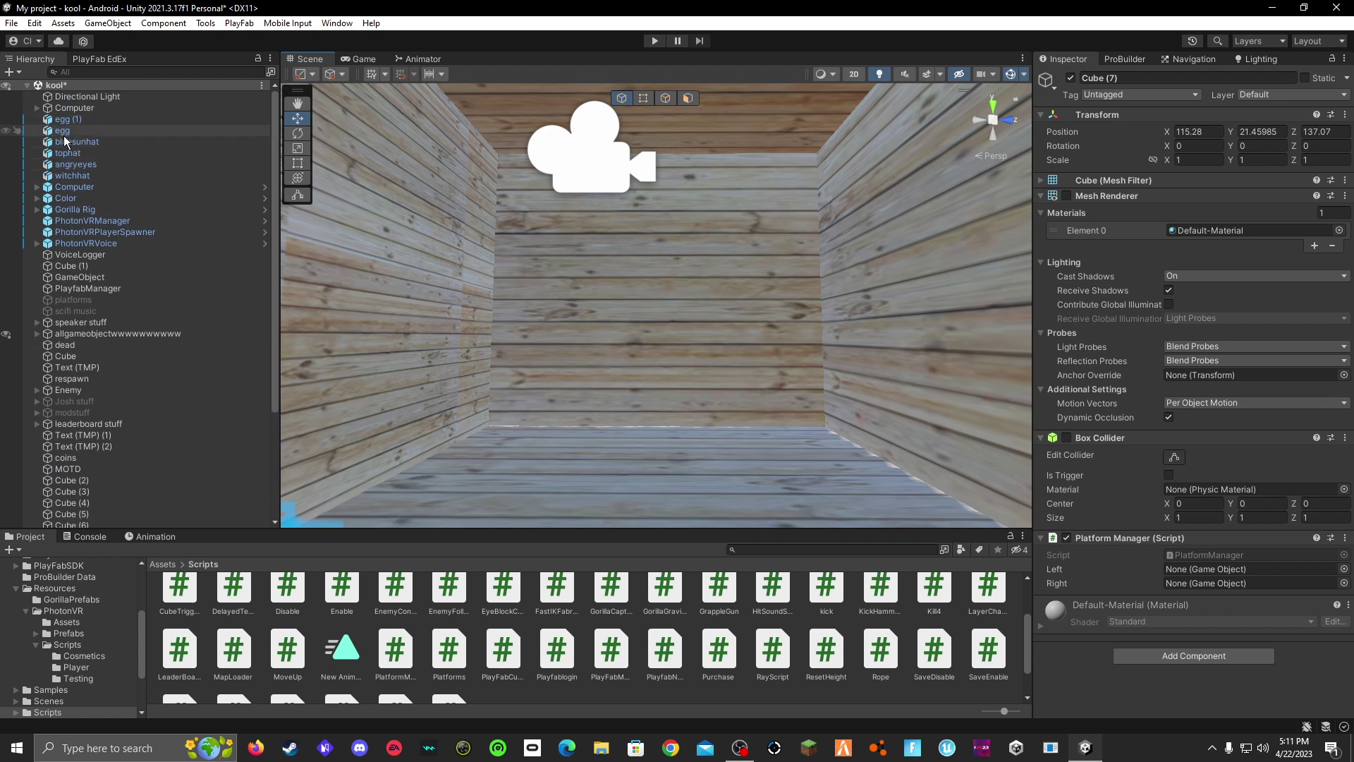
{"action": "left_click", "coordinate": [37, 209]}
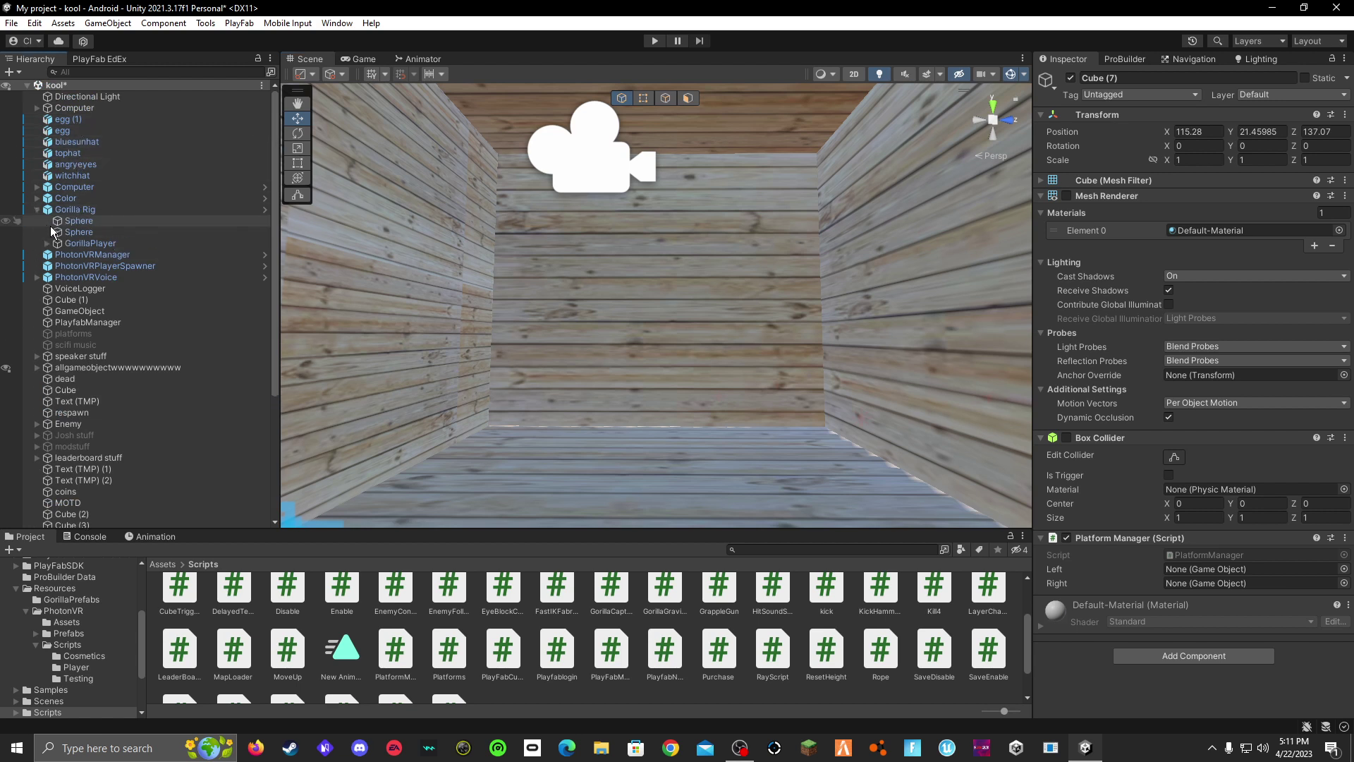
{"action": "left_click", "coordinate": [46, 244]}
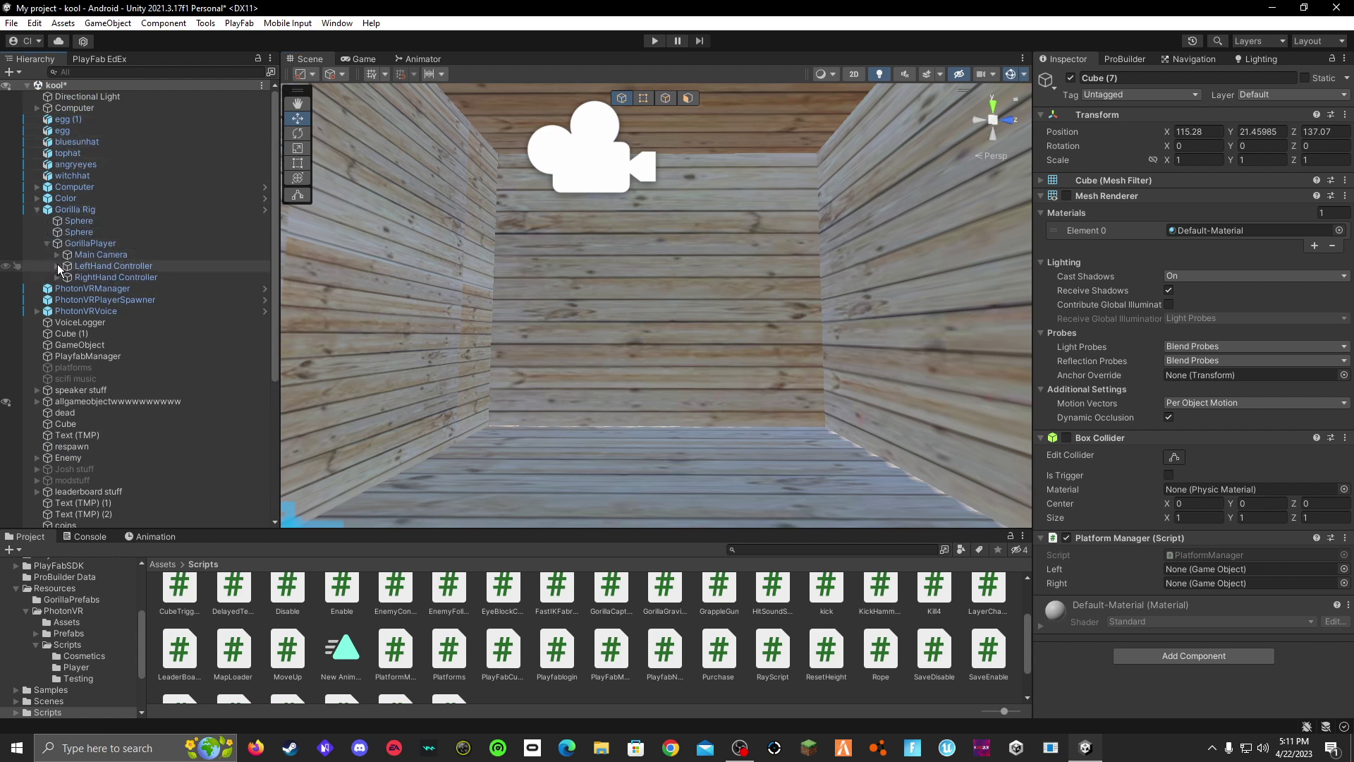
{"action": "left_click", "coordinate": [57, 265]}
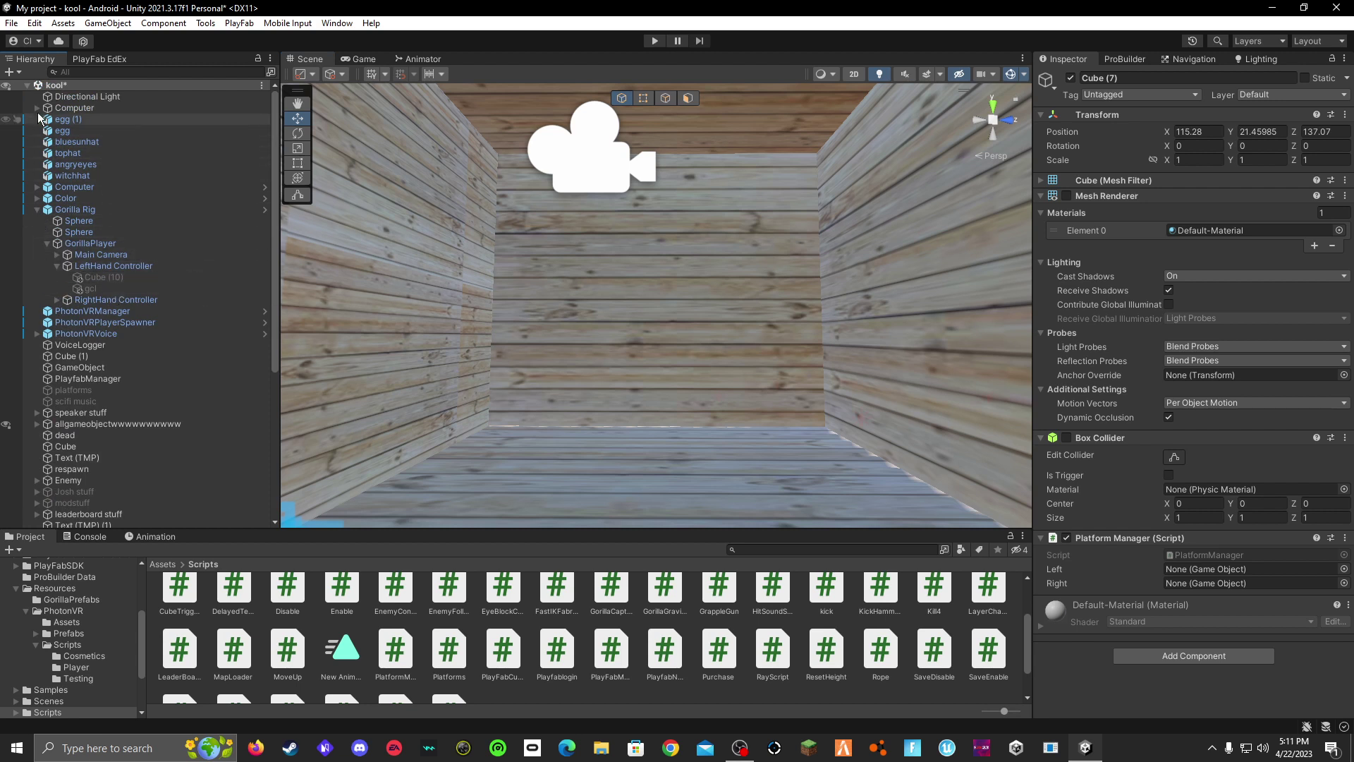
{"action": "left_click", "coordinate": [112, 265]}
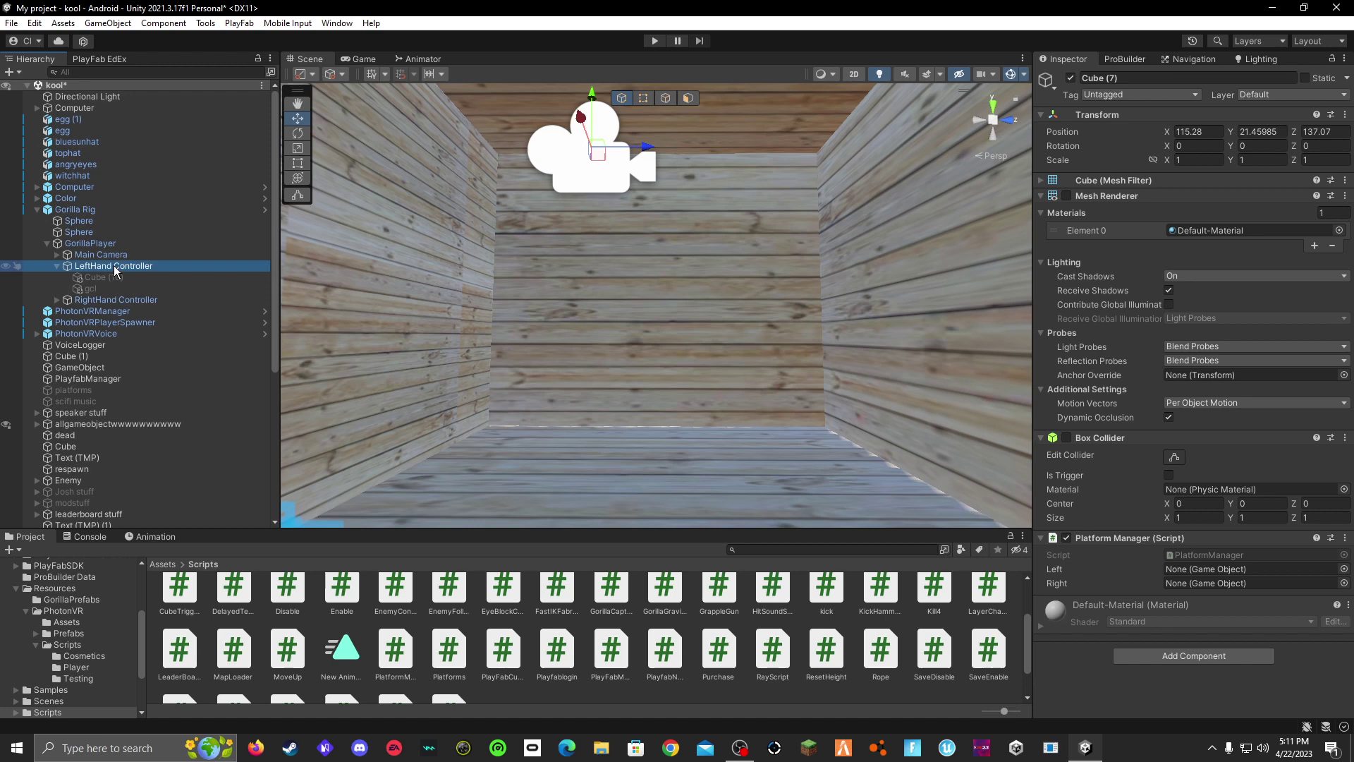
{"action": "middle_click_drag", "start_coordinate": [681, 260], "coordinate": [692, 404]}
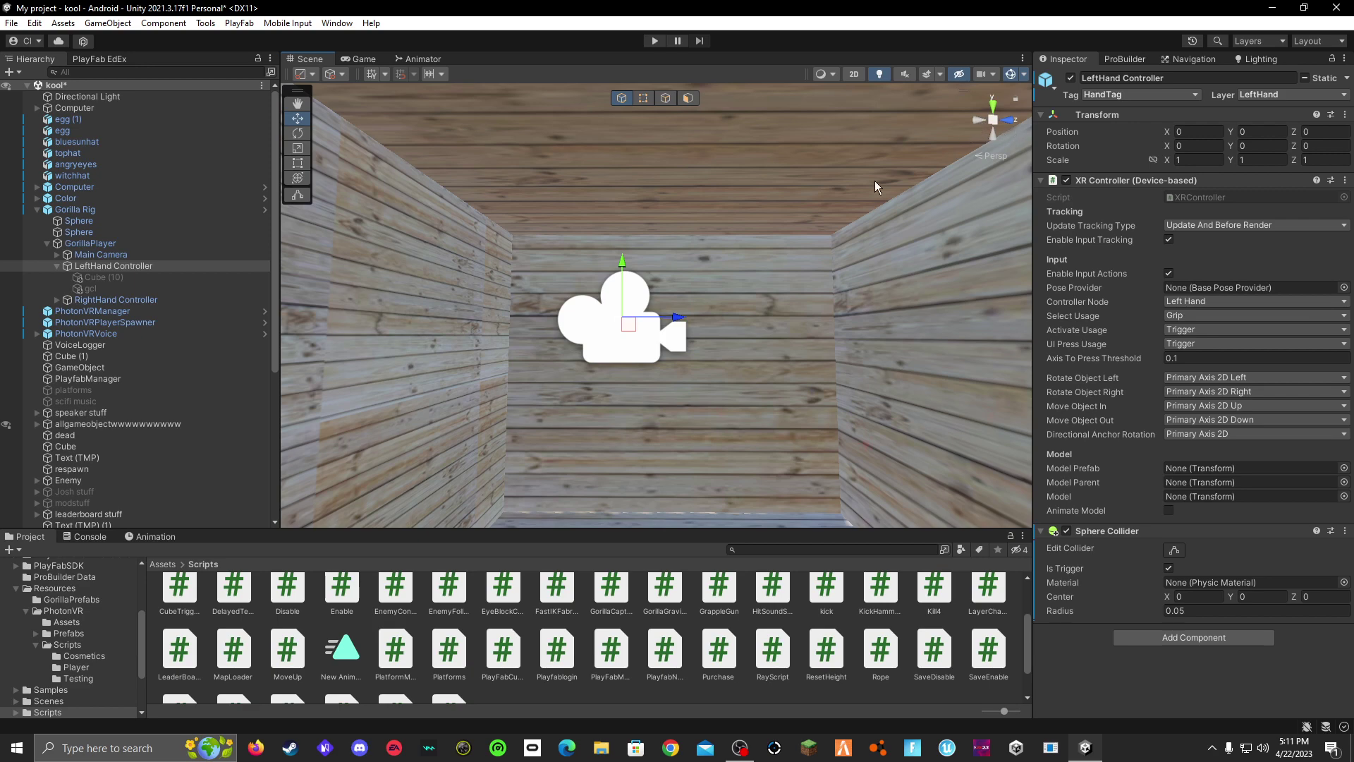
{"action": "right_click_drag", "start_coordinate": [711, 292], "coordinate": [726, 392]}
{"action": "key", "text": "w"}
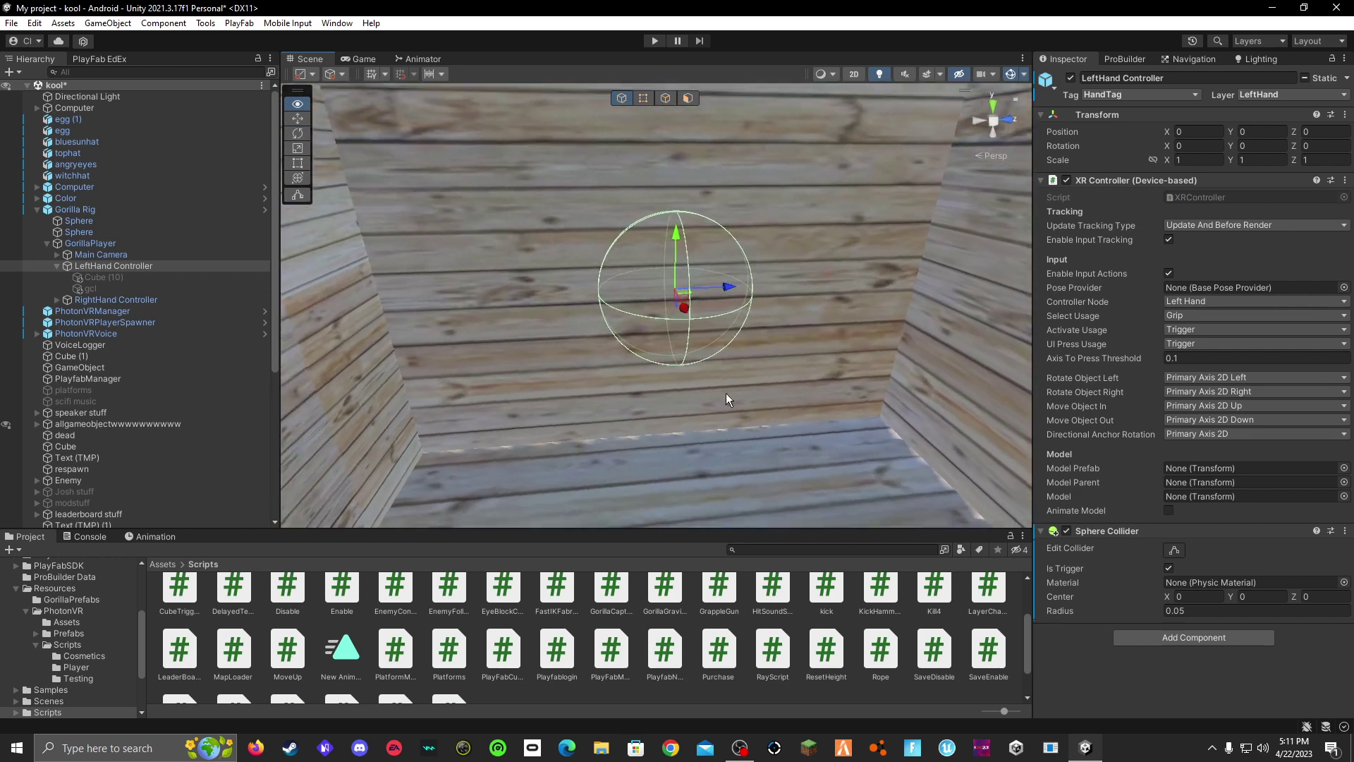
- Add a second cube and move it horizontally into the wooden room, to about X -4.153, Z -0.285
{"action": "left_click", "coordinate": [10, 72]}
{"action": "mouse_move", "coordinate": [123, 141]}
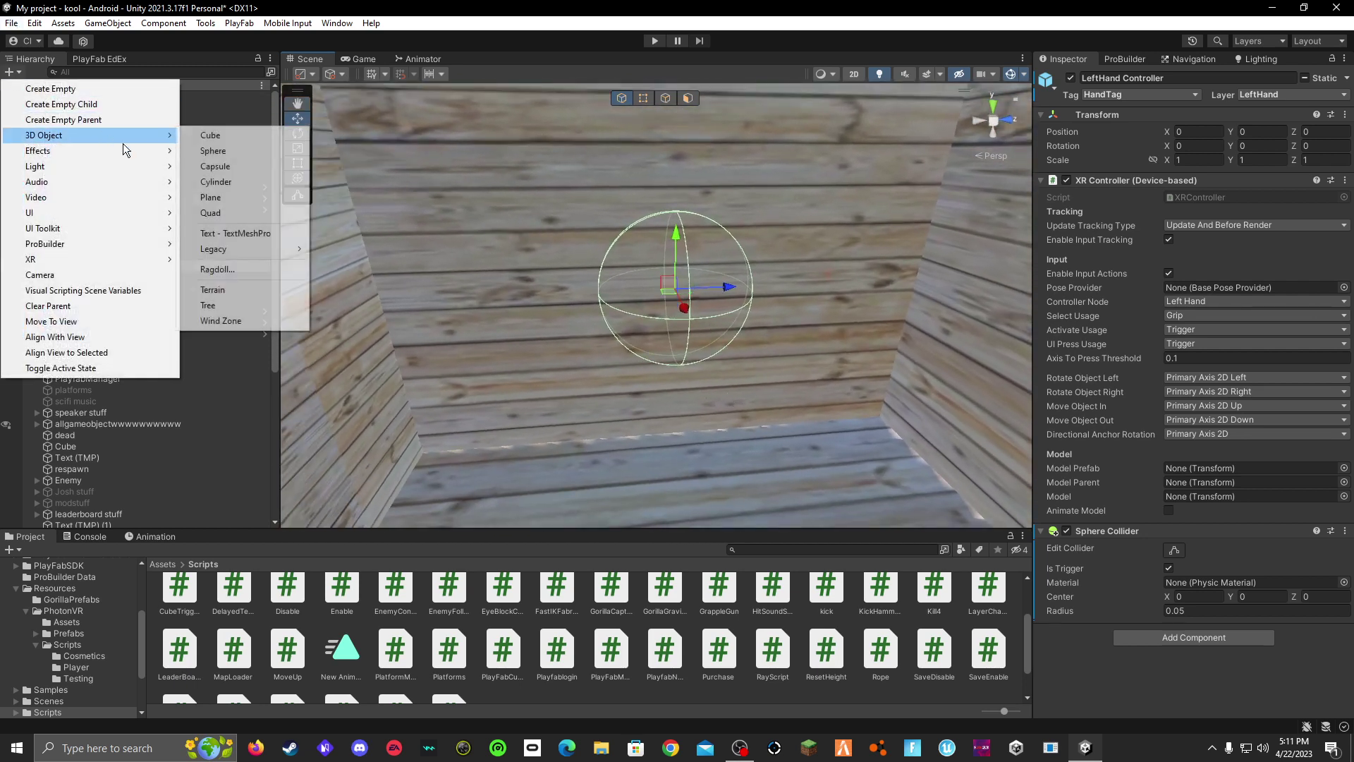
{"action": "left_click", "coordinate": [210, 135]}
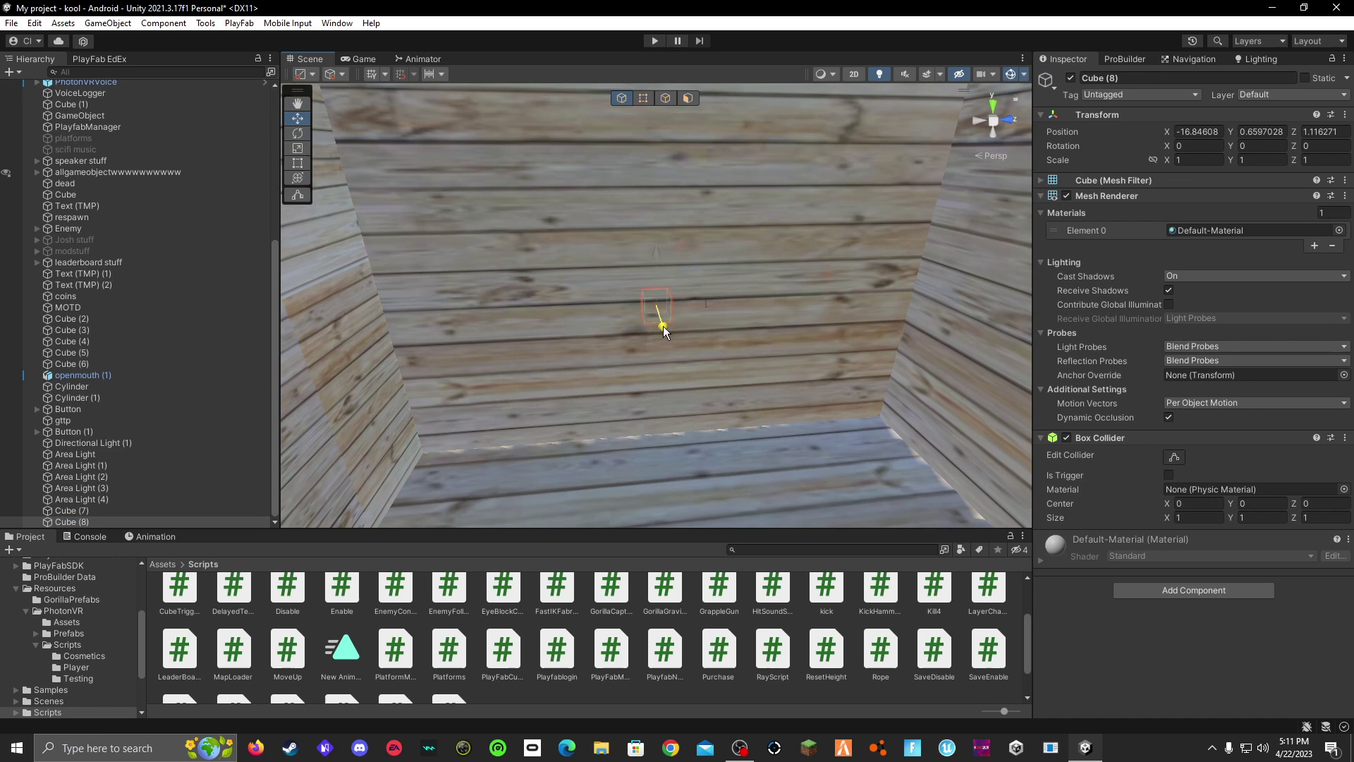
{"action": "left_click_drag", "start_coordinate": [663, 326], "coordinate": [717, 499]}
{"action": "right_click_drag", "start_coordinate": [742, 252], "coordinate": [625, 289]}
{"action": "left_click_drag", "start_coordinate": [627, 264], "coordinate": [625, 517]}
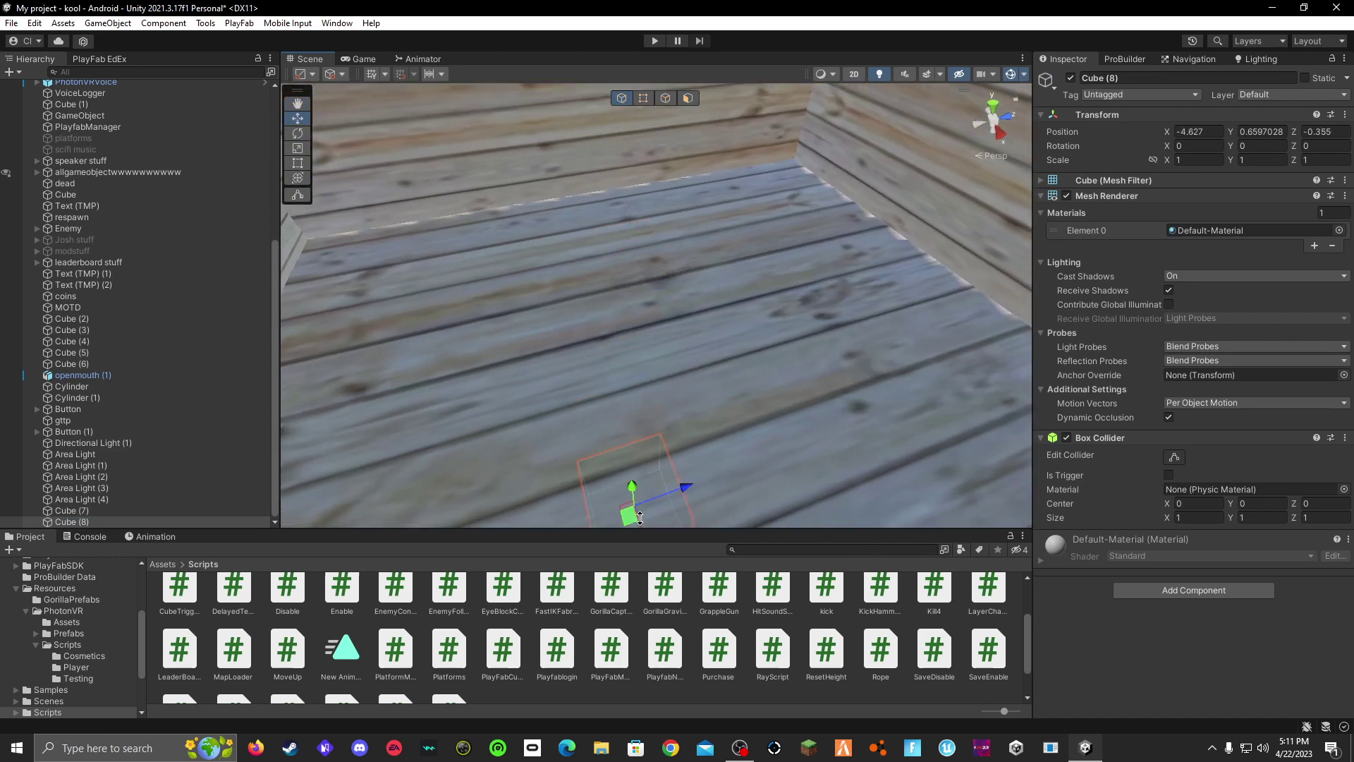
{"action": "right_click_drag", "start_coordinate": [719, 212], "coordinate": [717, 367]}
{"action": "scroll", "coordinate": [717, 367], "scroll_direction": "down", "scroll_amount": 3}
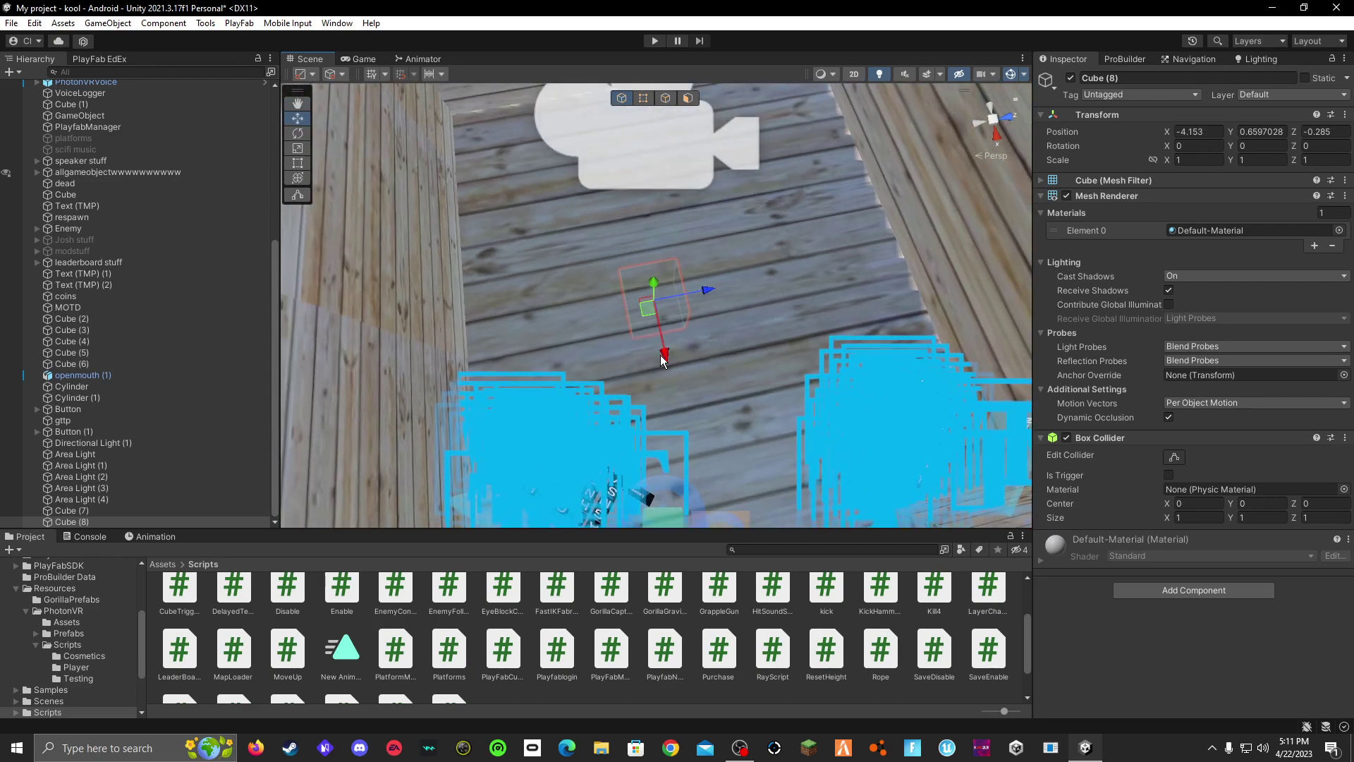
{"action": "left_click", "coordinate": [667, 362]}
{"action": "scroll", "coordinate": [636, 422], "scroll_direction": "down", "scroll_amount": 3}
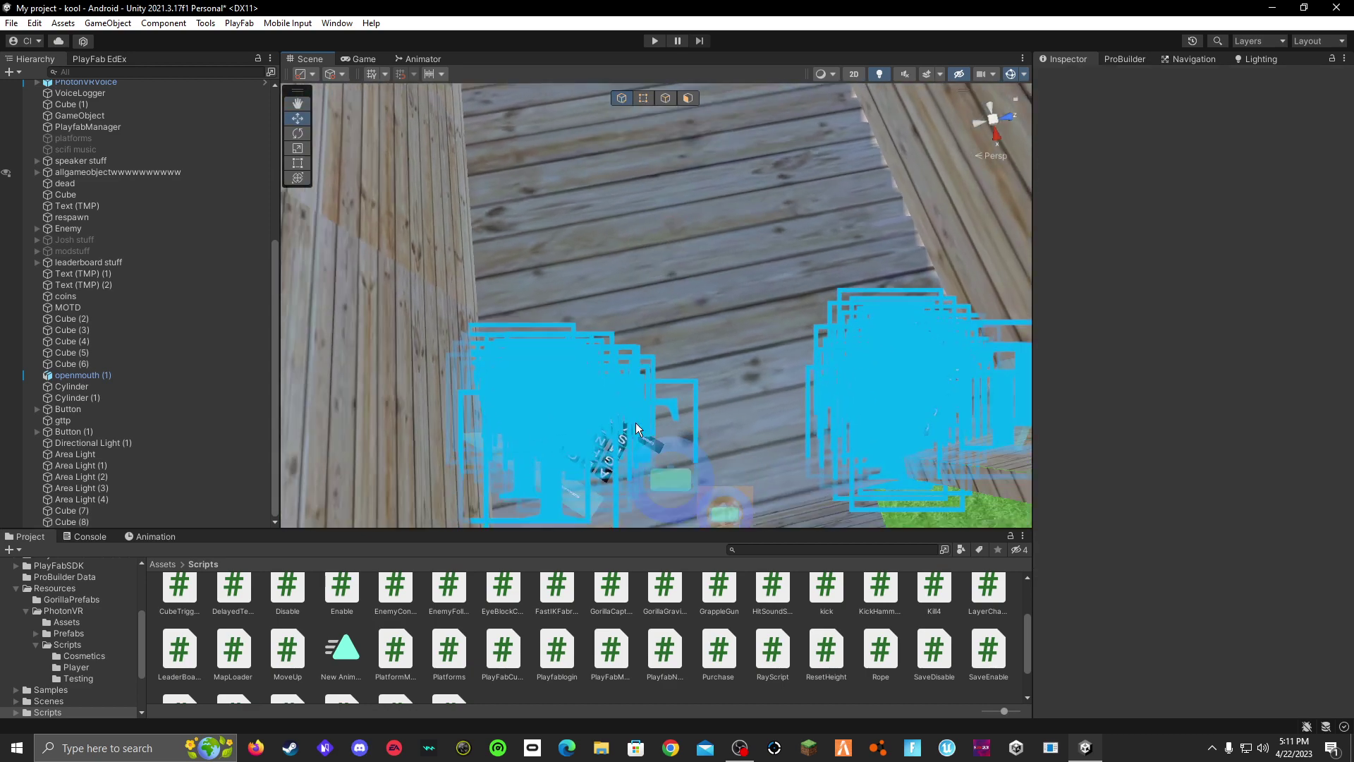
- Reselect the second cube and raise it above the wooden floor to about Y 4.705
{"action": "right_click_drag", "start_coordinate": [703, 387], "coordinate": [904, 358]}
{"action": "key", "text": "w"}
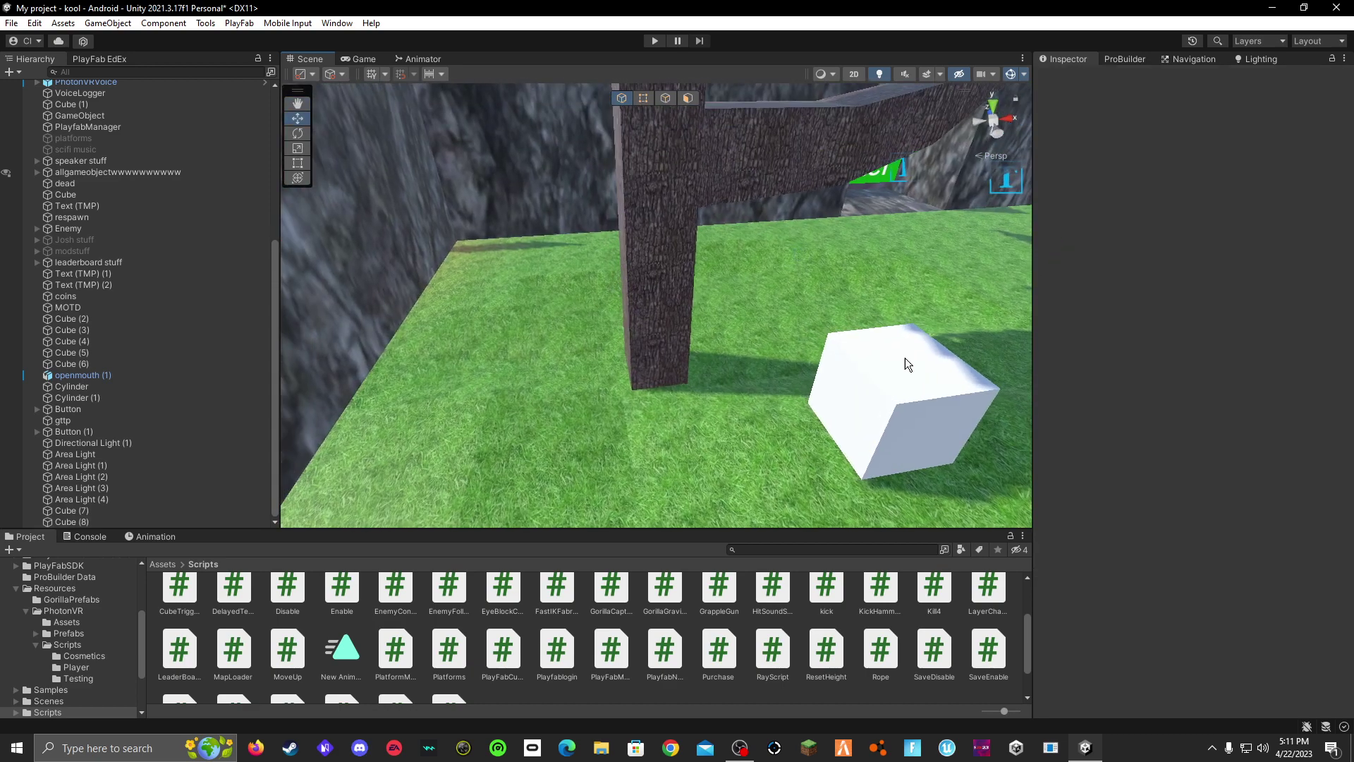
{"action": "left_click", "coordinate": [904, 358]}
{"action": "key", "text": "f"}
{"action": "right_click_drag", "start_coordinate": [420, 486], "coordinate": [644, 404]}
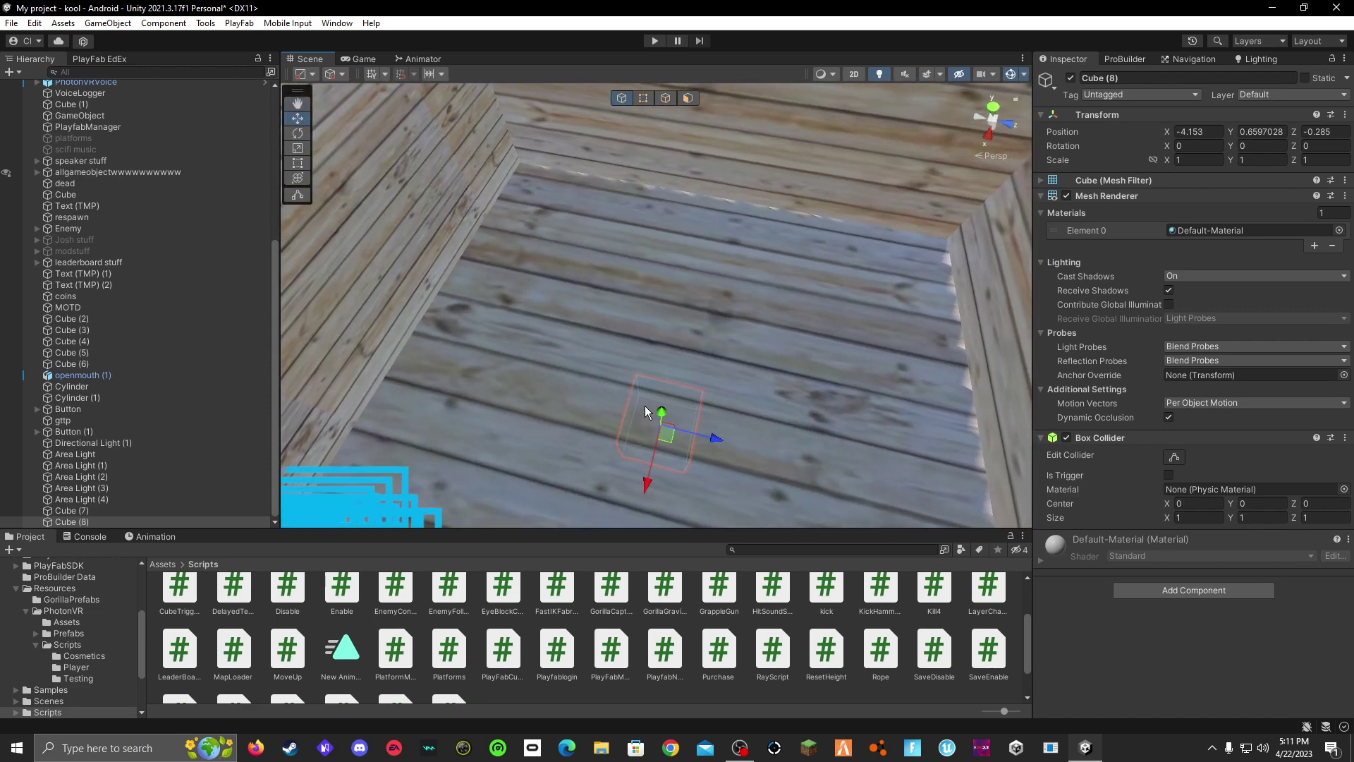
{"action": "left_click_drag", "start_coordinate": [661, 412], "coordinate": [669, 277]}
{"action": "right_click_drag", "start_coordinate": [694, 285], "coordinate": [798, 294]}
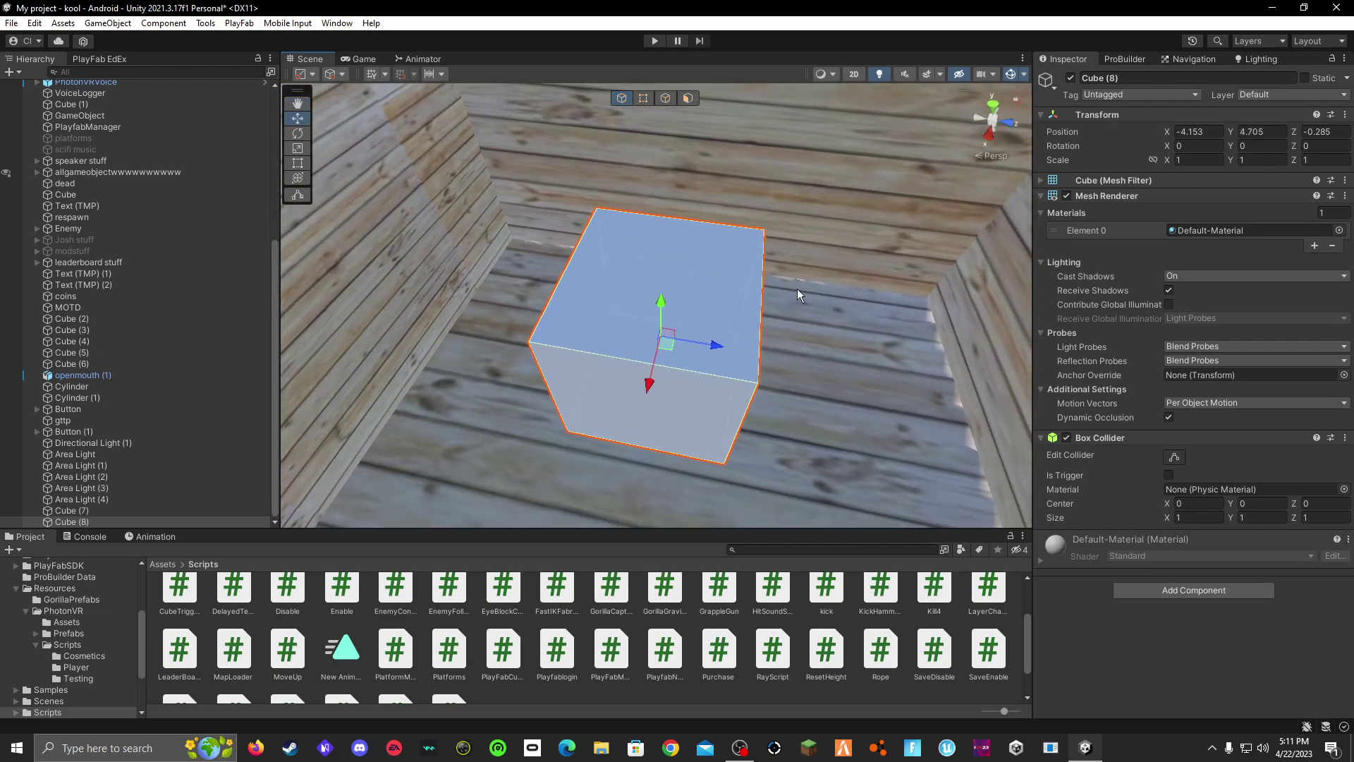
- Flatten the cube into a thin plate with a Y scale of about 0.057
{"action": "key", "text": "r"}
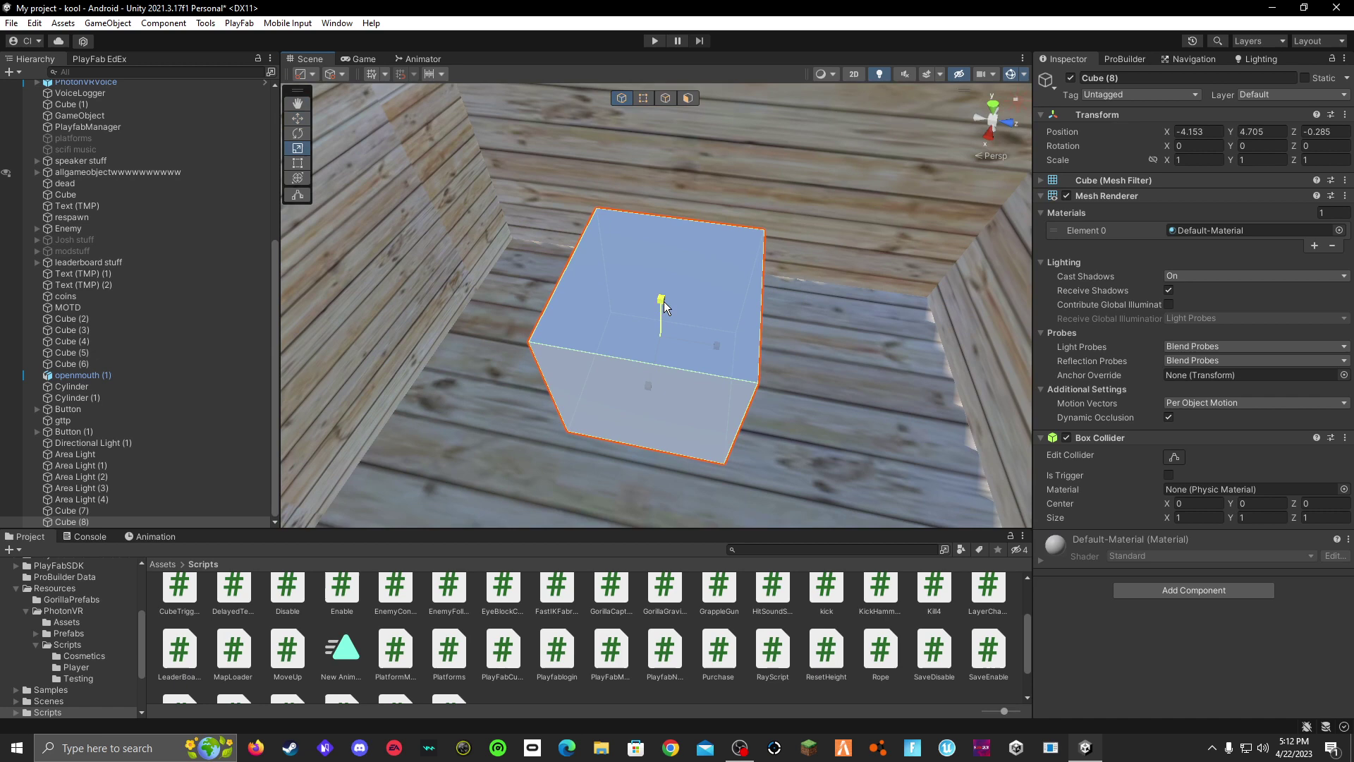
{"action": "left_click_drag", "start_coordinate": [663, 302], "coordinate": [659, 325]}
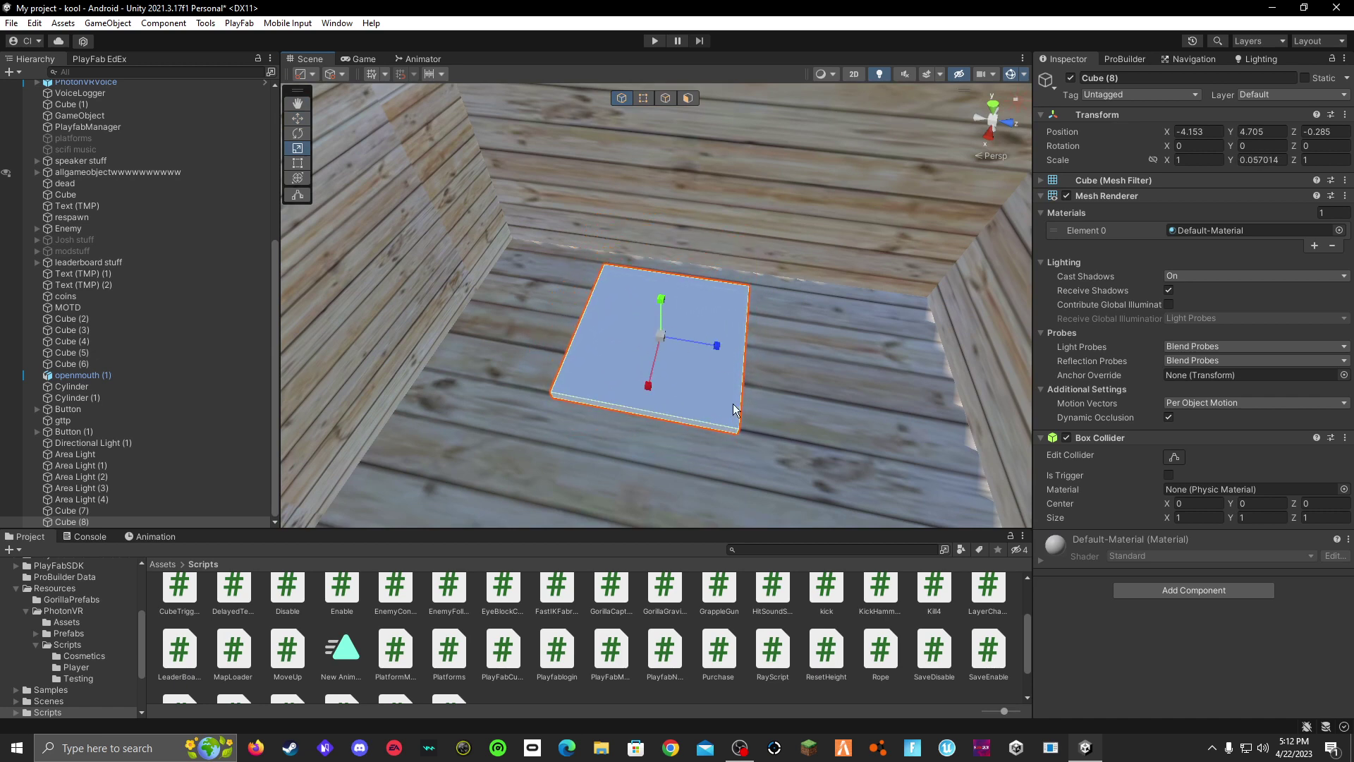
{"action": "right_click_drag", "start_coordinate": [760, 436], "coordinate": [765, 465]}
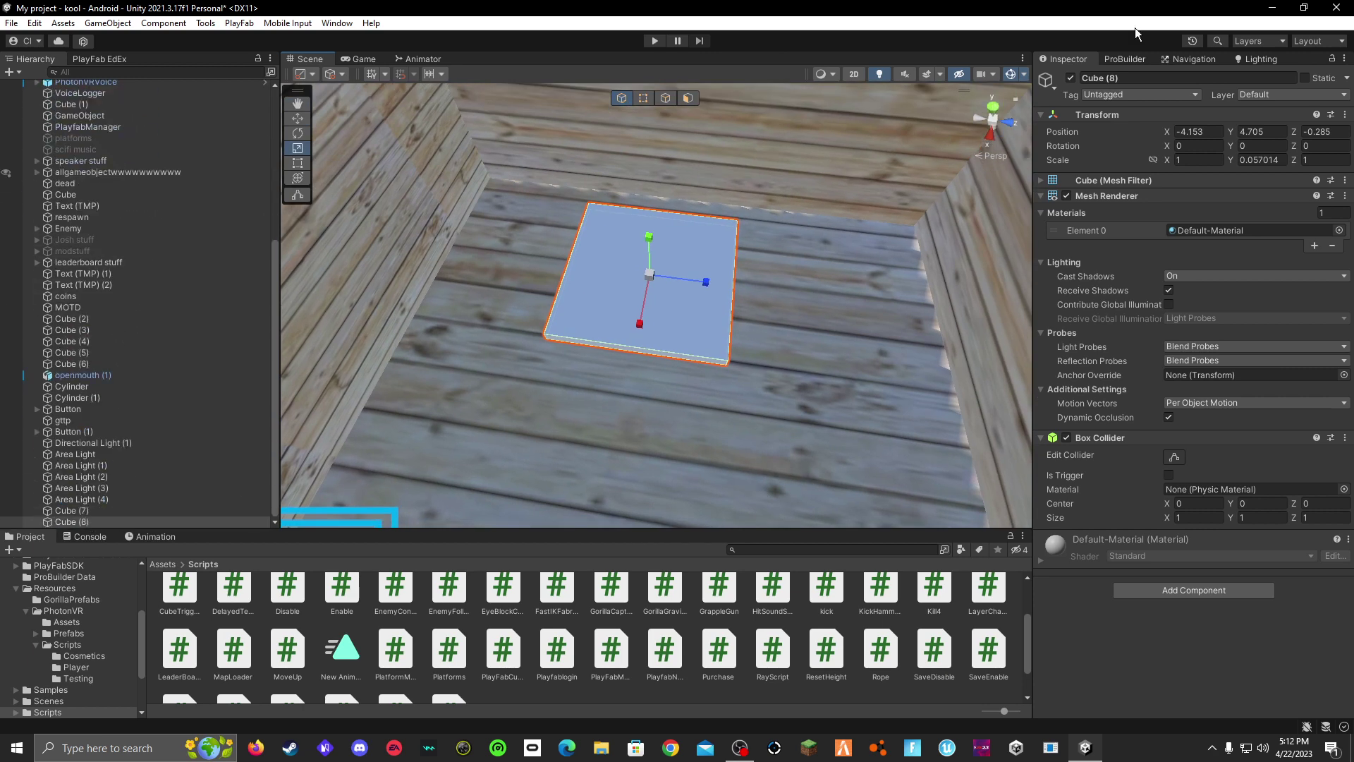
- Rename the flattened cube as modmenu
{"action": "left_click", "coordinate": [1137, 78]}
{"action": "type", "text": "modmenu"}
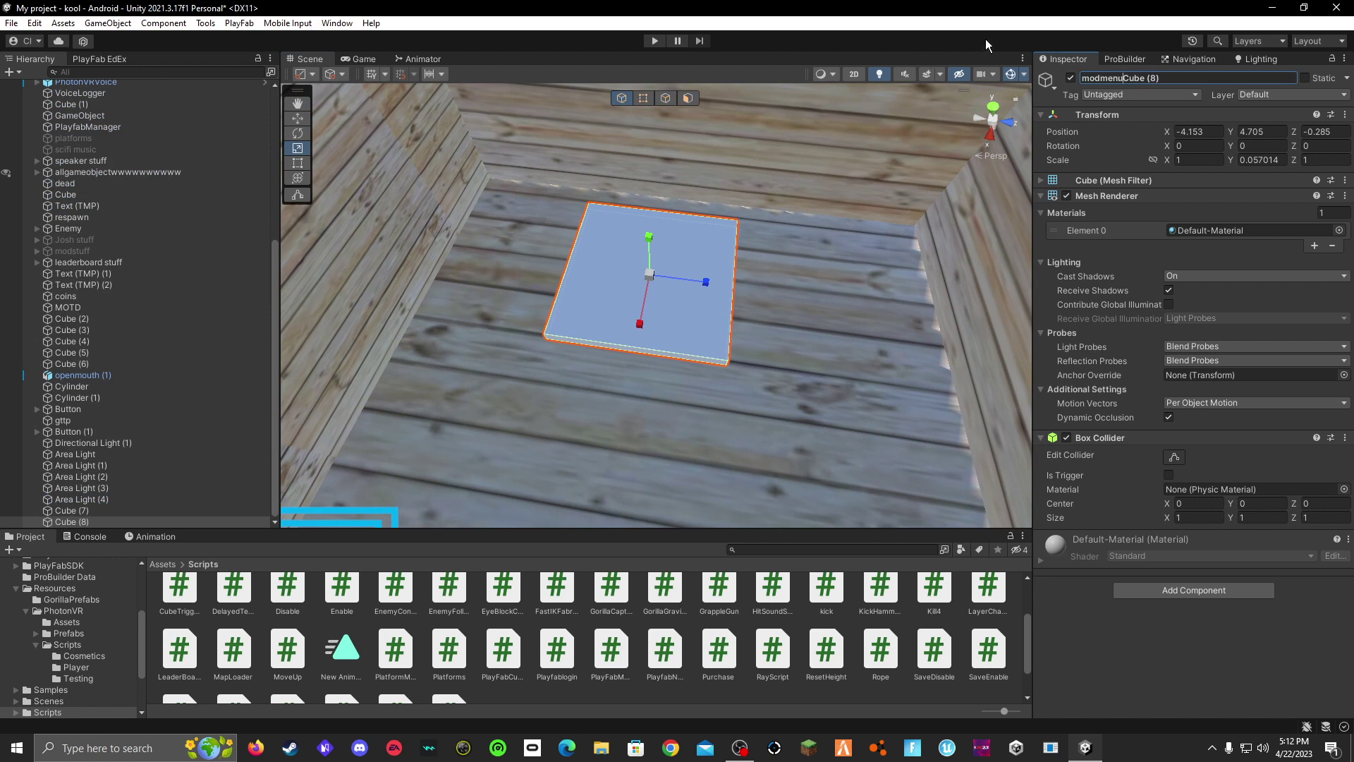
{"action": "left_click_drag", "start_coordinate": [1169, 77], "coordinate": [1127, 82]}
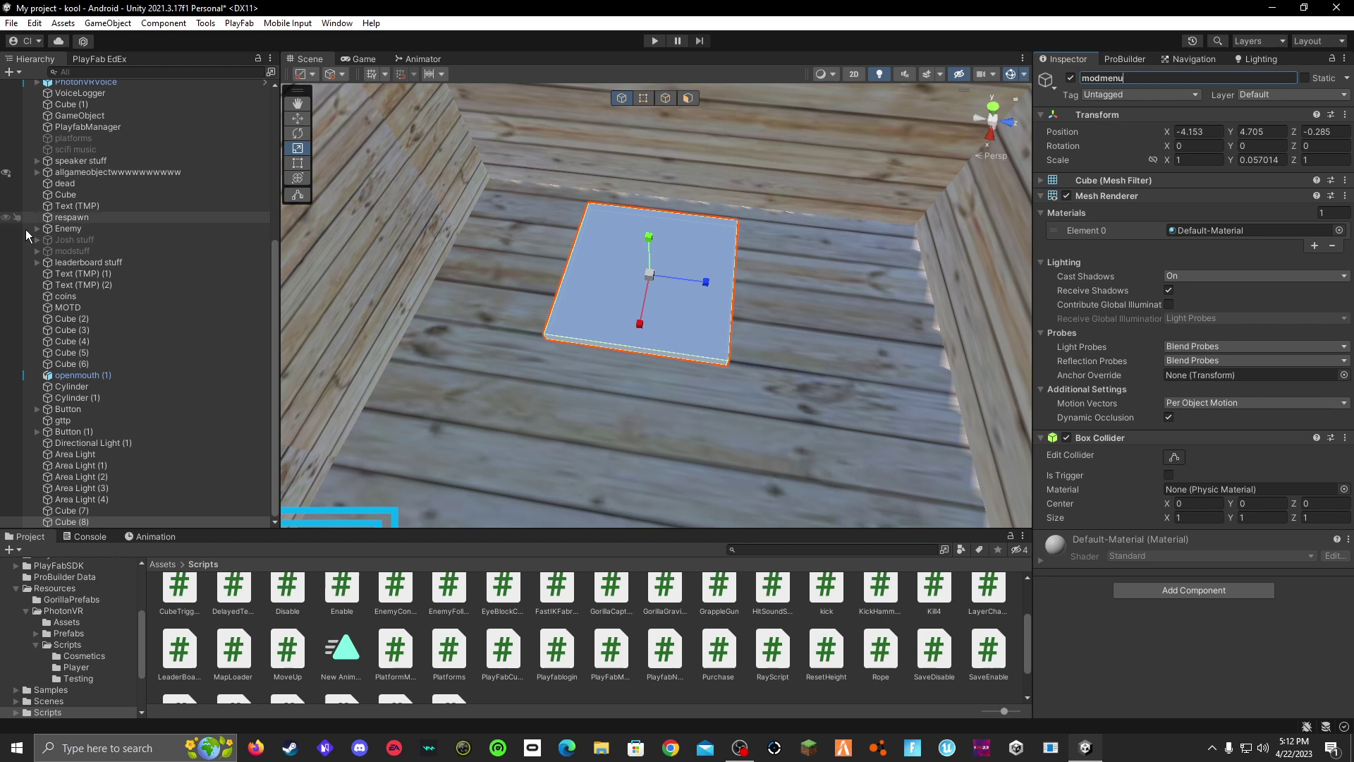
- Make modmenu a child of the LeftHand Controller in the Gorilla Rig, and select the controller
{"action": "scroll", "coordinate": [25, 230], "scroll_direction": "up", "scroll_amount": 7}
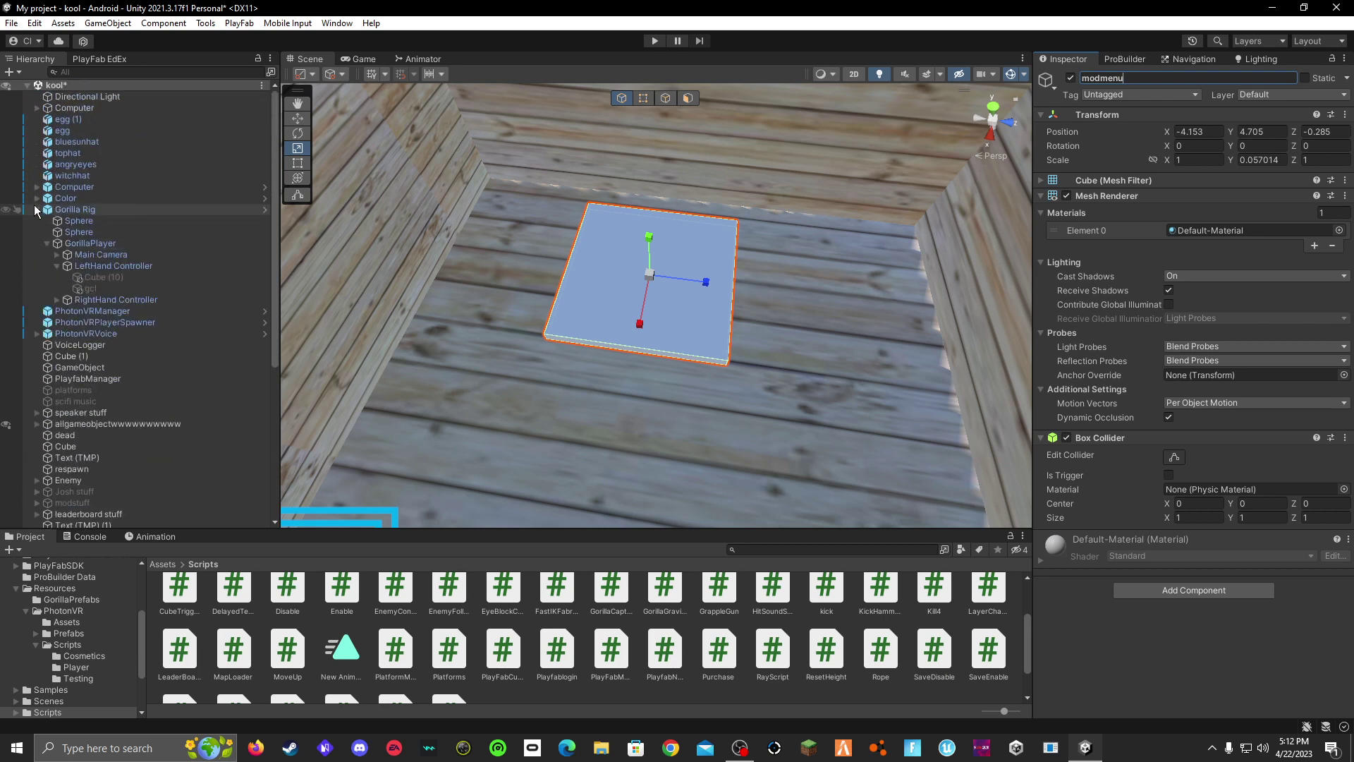
{"action": "scroll", "coordinate": [95, 268], "scroll_direction": "down", "scroll_amount": 7}
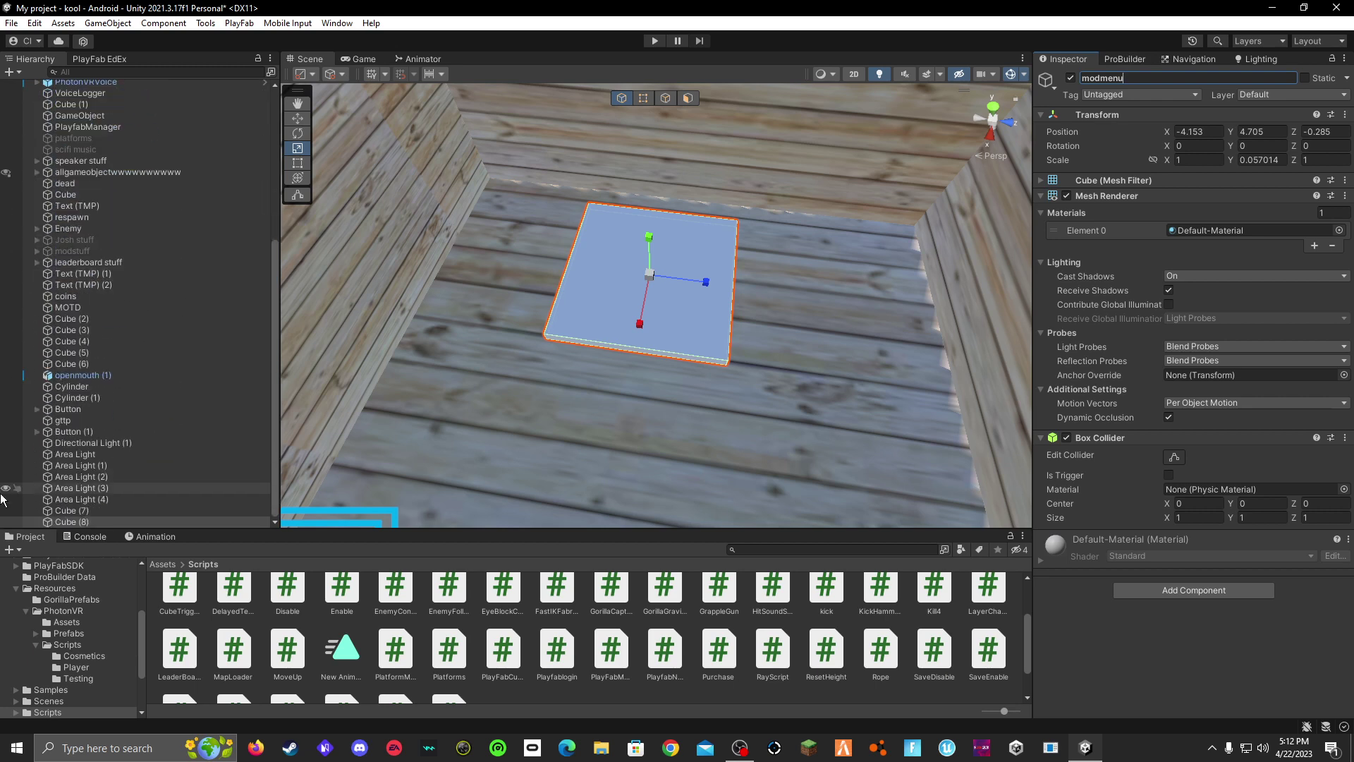
{"action": "scroll", "coordinate": [105, 198], "scroll_direction": "up", "scroll_amount": 5}
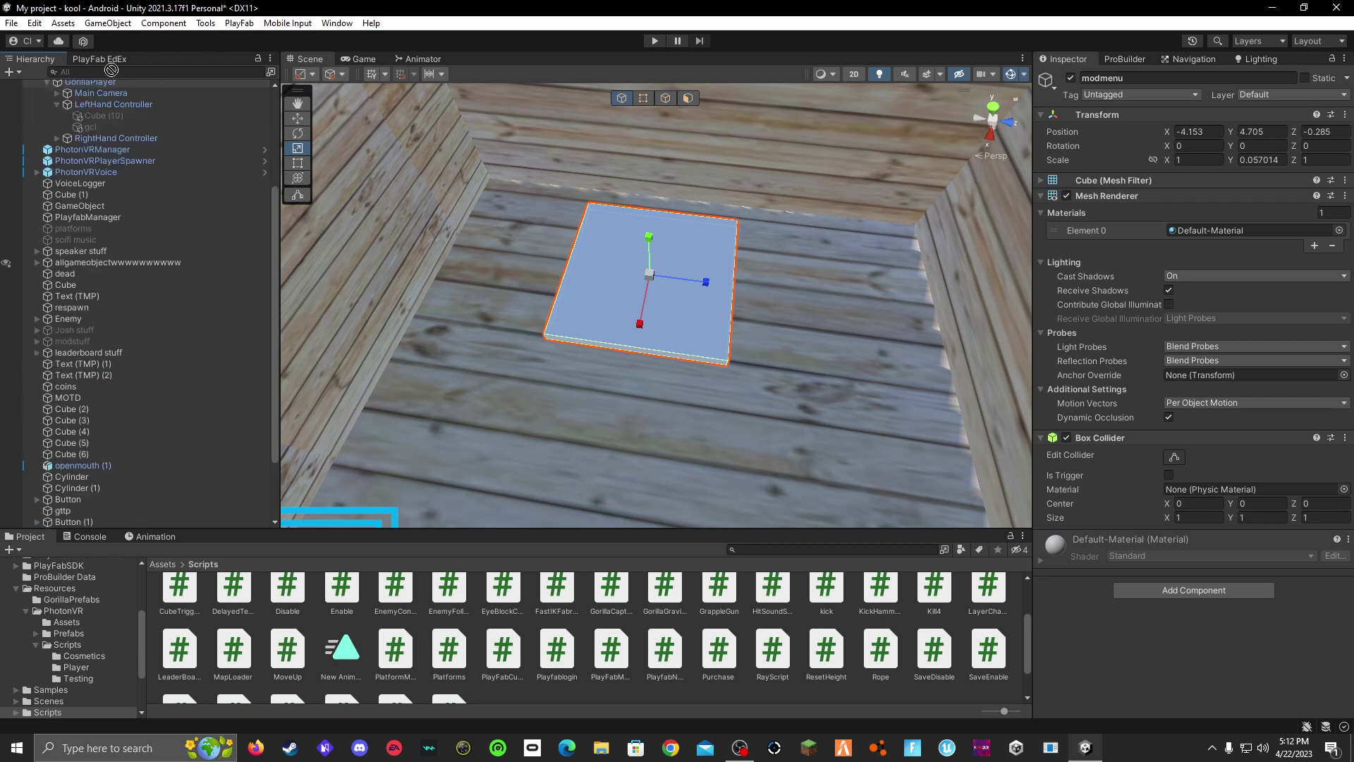
{"action": "scroll", "coordinate": [103, 129], "scroll_direction": "up", "scroll_amount": 2}
{"action": "mouse_move", "coordinate": [103, 129]}
{"action": "left_mouse_down"}
{"action": "mouse_move", "coordinate": [109, 176]}
{"action": "mouse_move", "coordinate": [116, 152]}
{"action": "left_mouse_up"}
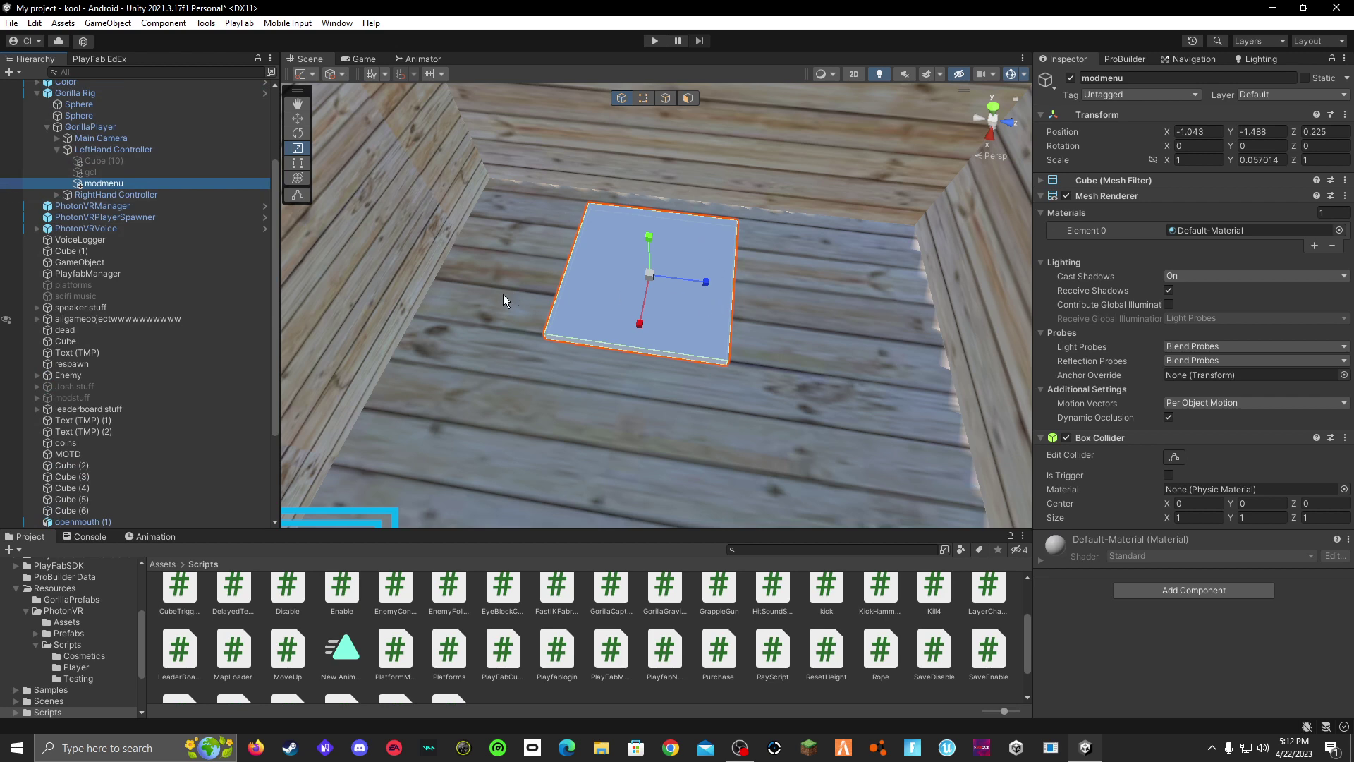
{"action": "left_click", "coordinate": [134, 149]}
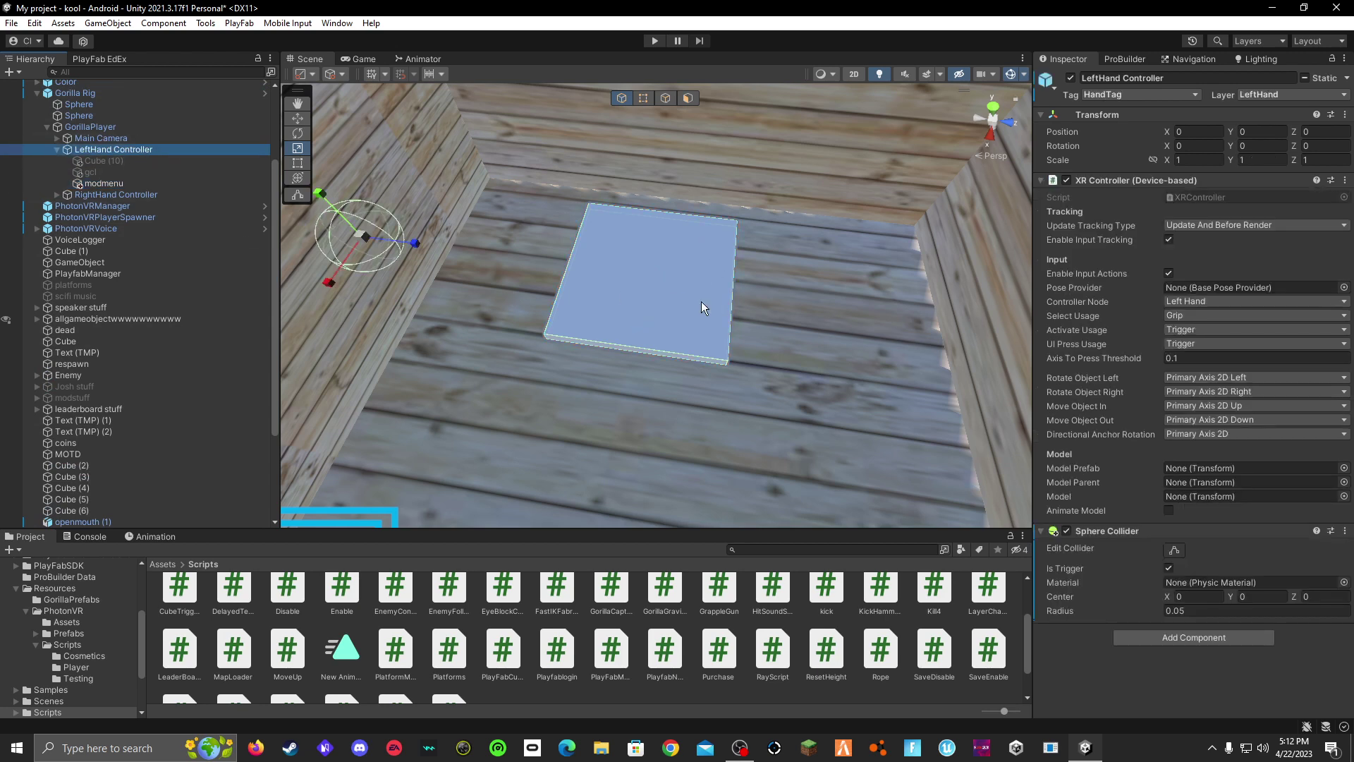
- Move the modmenu plate up beside the left hand controller, at about X -0.053 and Z 0.225
{"action": "right_click_drag", "start_coordinate": [697, 304], "coordinate": [843, 243]}
{"action": "key", "text": "w"}
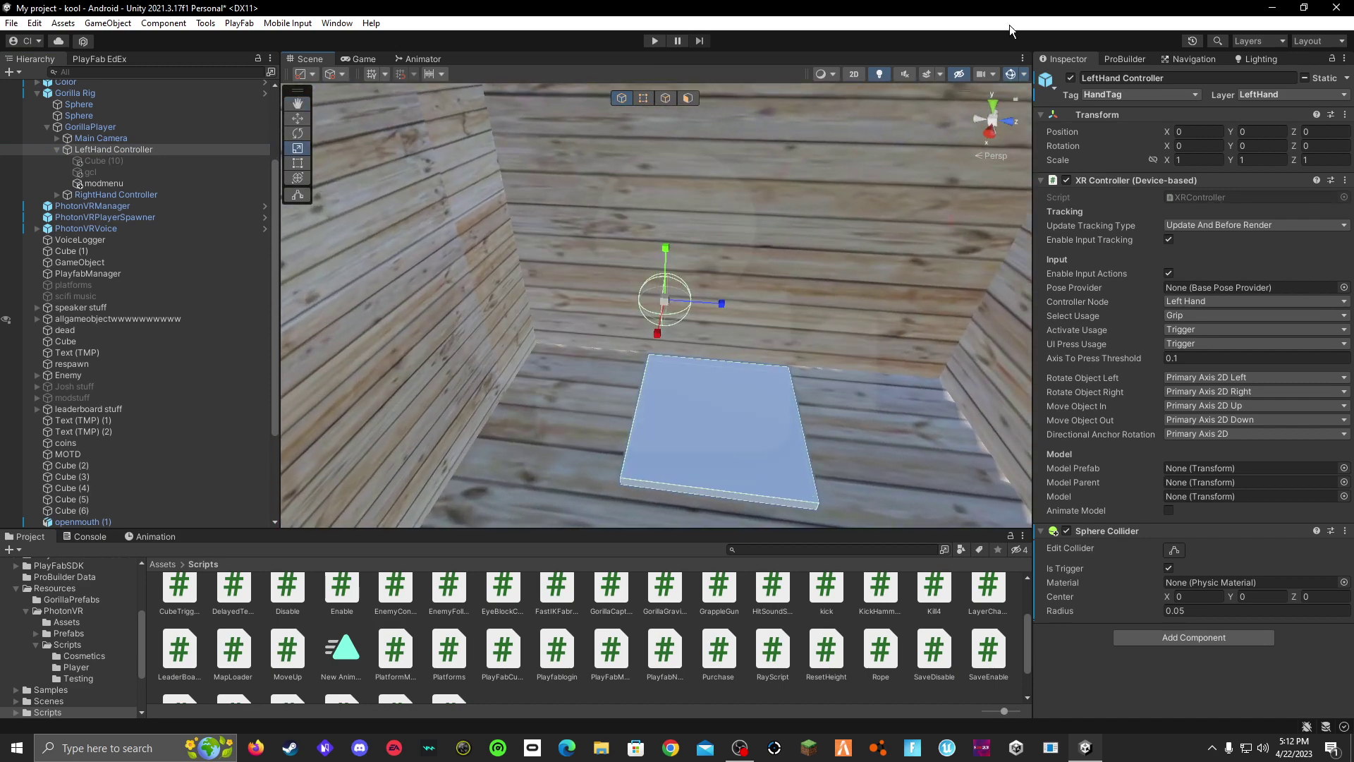
{"action": "left_click", "coordinate": [742, 377]}
{"action": "right_click_drag", "start_coordinate": [721, 328], "coordinate": [698, 417]}
{"action": "left_click", "coordinate": [698, 417]}
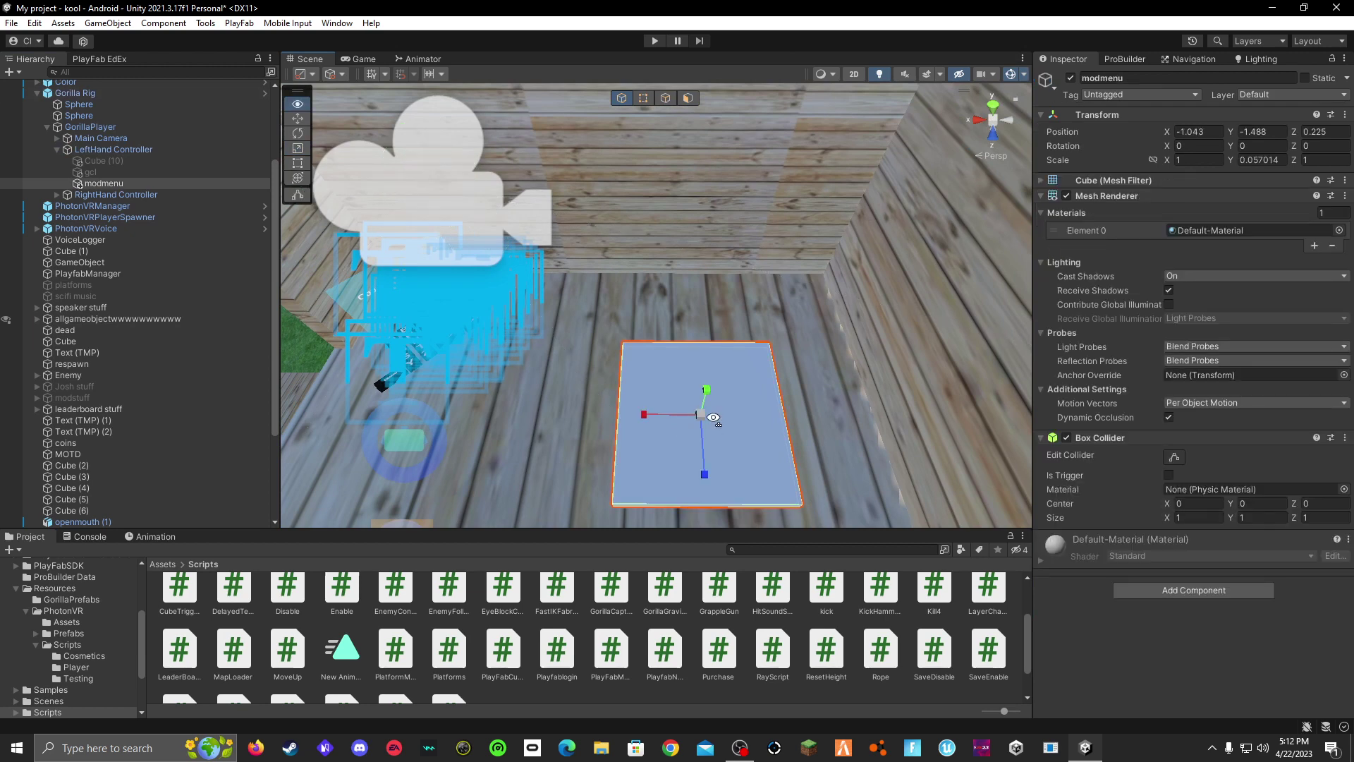
{"action": "key", "text": "w"}
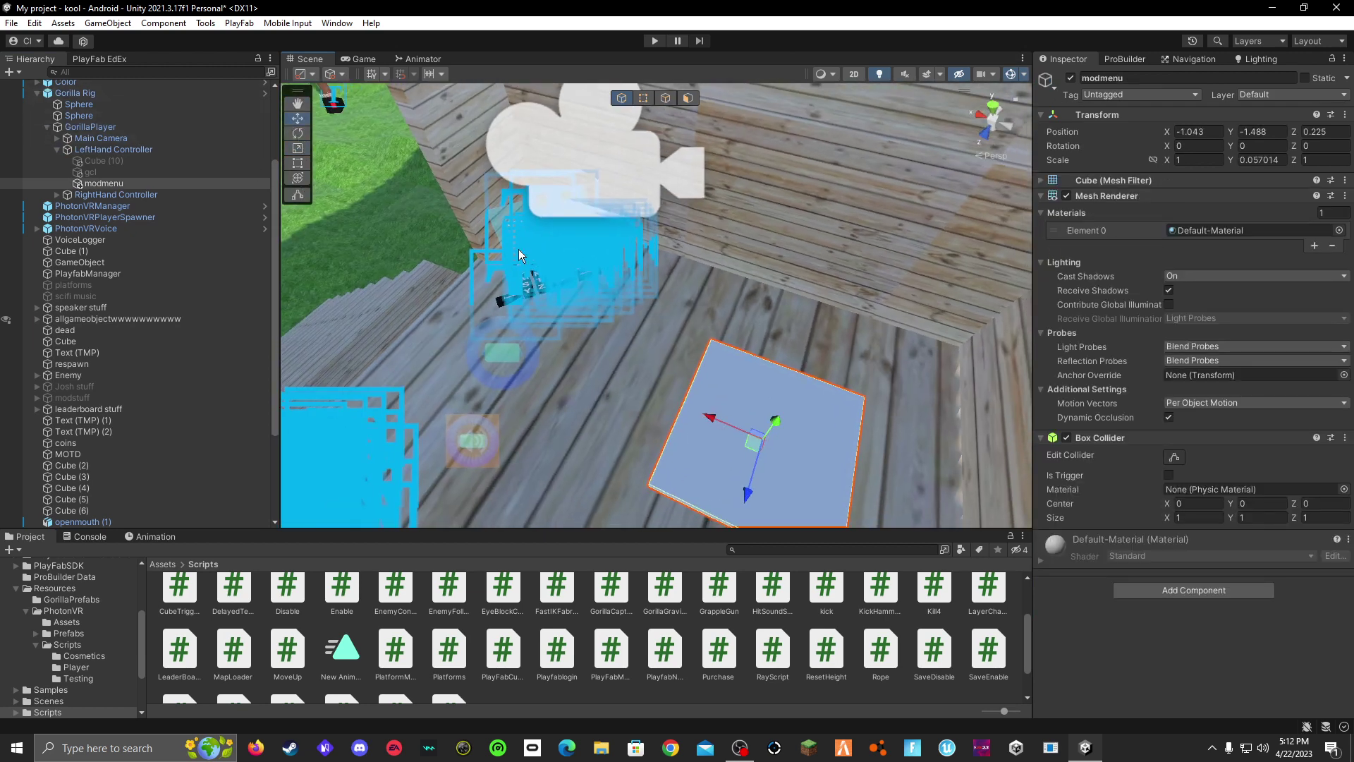
{"action": "left_click_drag", "start_coordinate": [711, 409], "coordinate": [557, 233]}
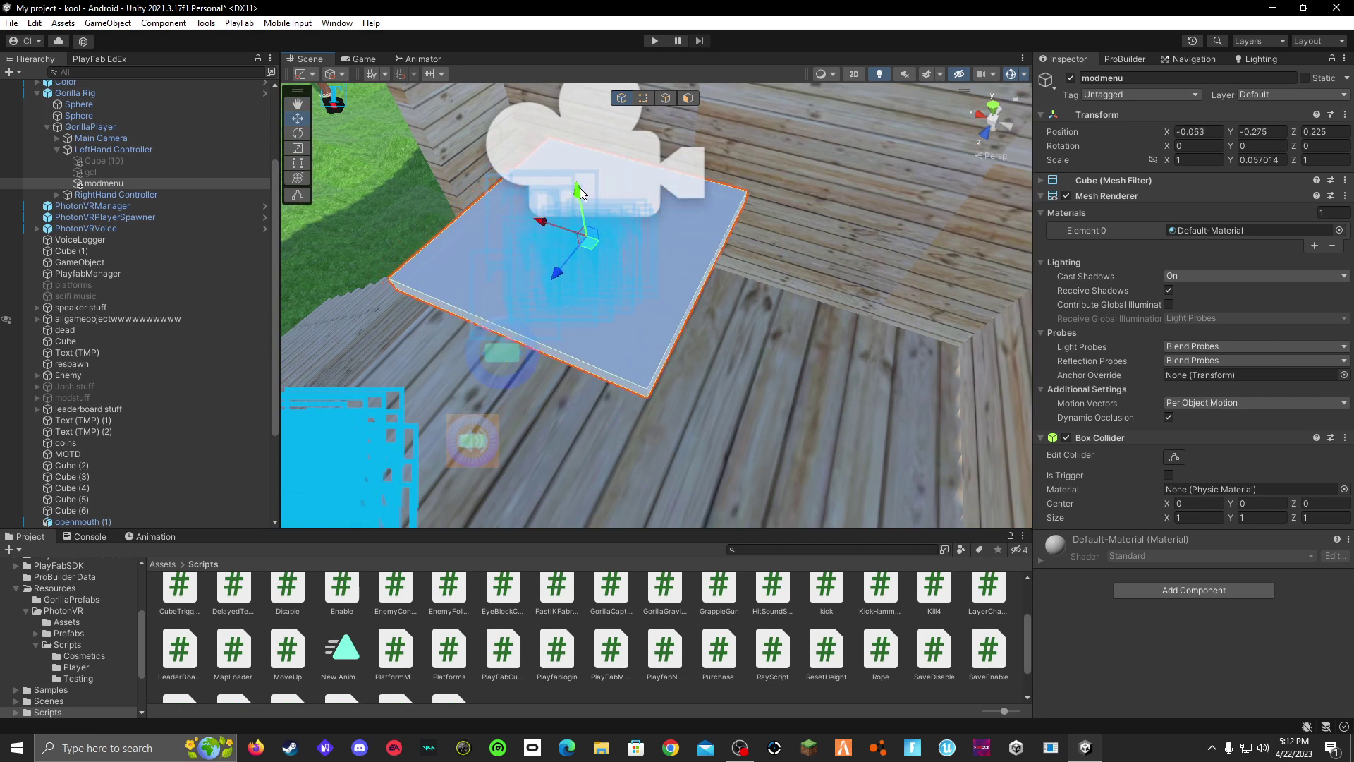
{"action": "left_click_drag", "start_coordinate": [580, 188], "coordinate": [578, 158]}
- Align modmenu with the LeftHand Controller's origin, at about X 0.011, Y -0.077, Z 0.118
{"action": "right_click_drag", "start_coordinate": [956, 272], "coordinate": [900, 210]}
{"action": "key", "text": "w"}
{"action": "left_click", "coordinate": [92, 151]}
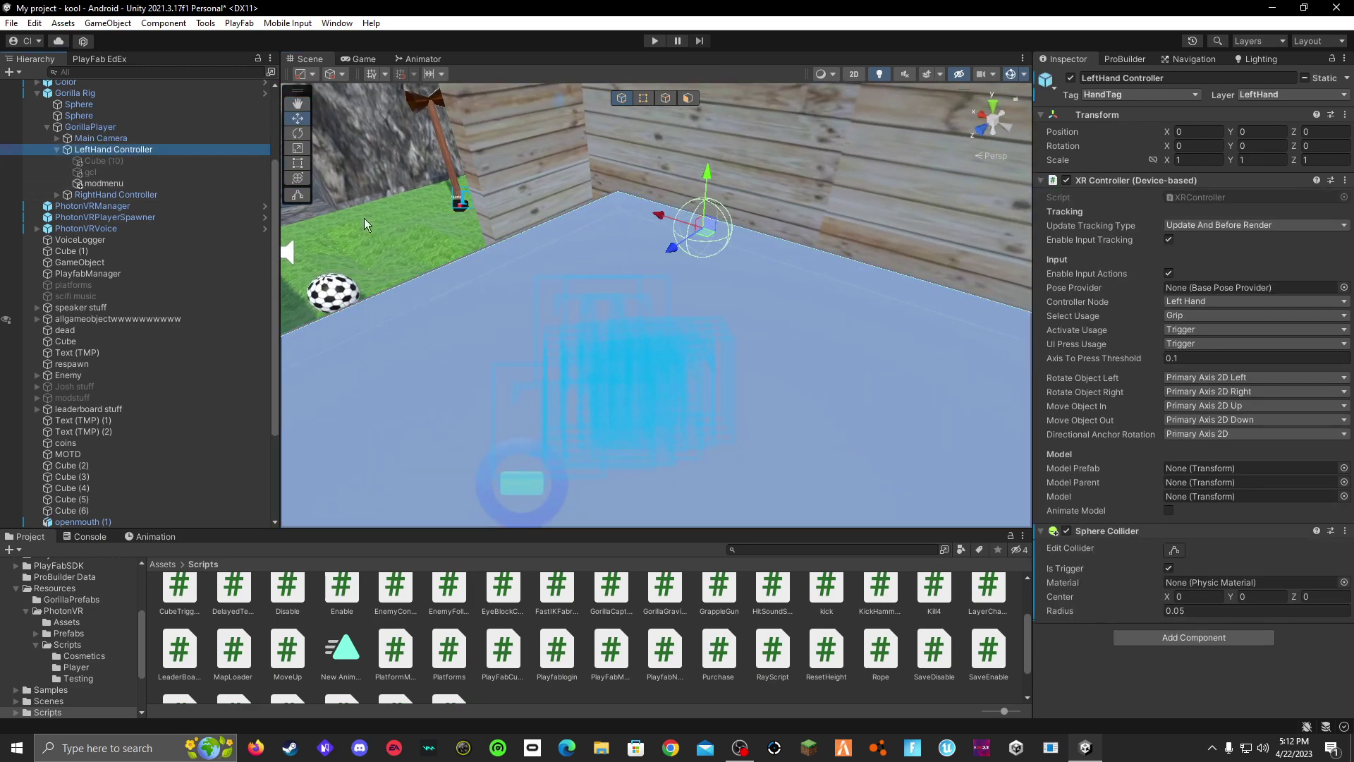
{"action": "right_click_drag", "start_coordinate": [699, 240], "coordinate": [156, 337]}
{"action": "key", "text": "d"}
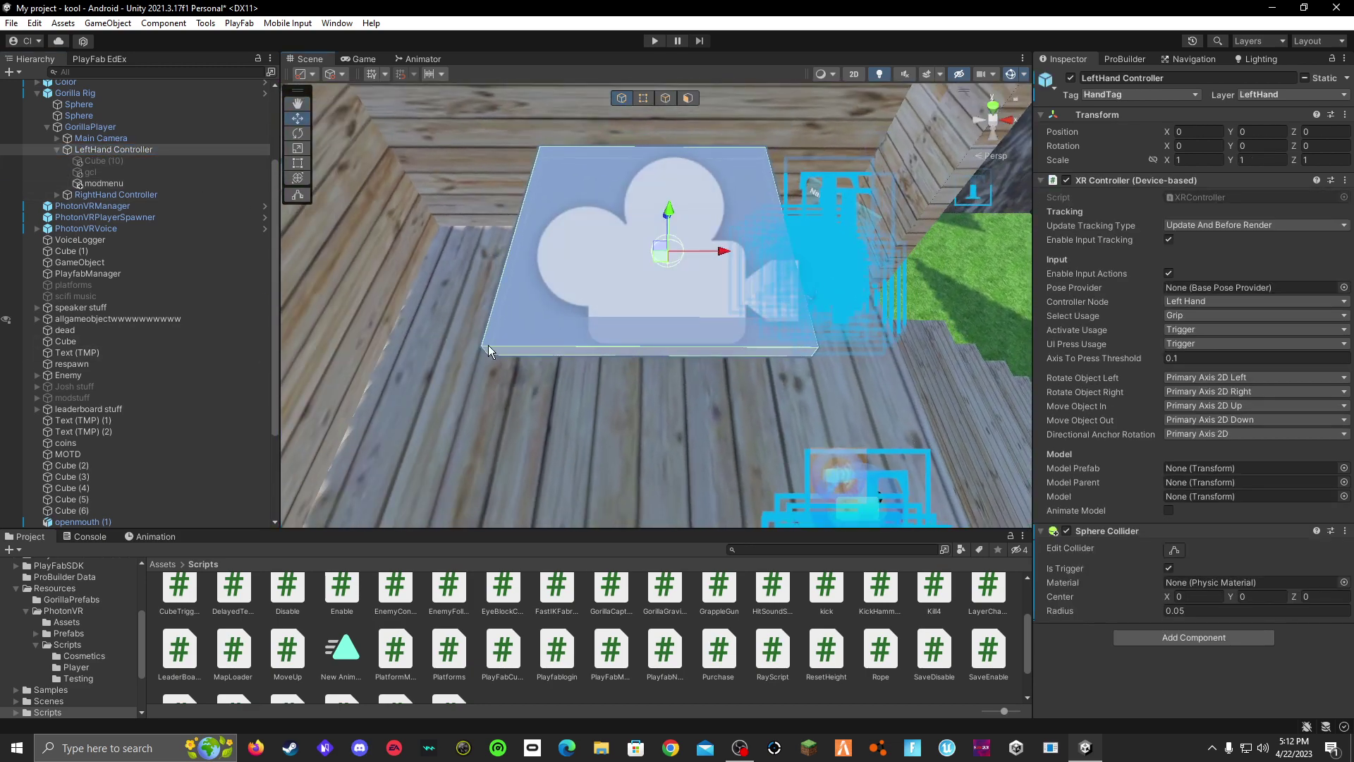
{"action": "left_click", "coordinate": [607, 243]}
{"action": "left_click_drag", "start_coordinate": [655, 200], "coordinate": [727, 255]}
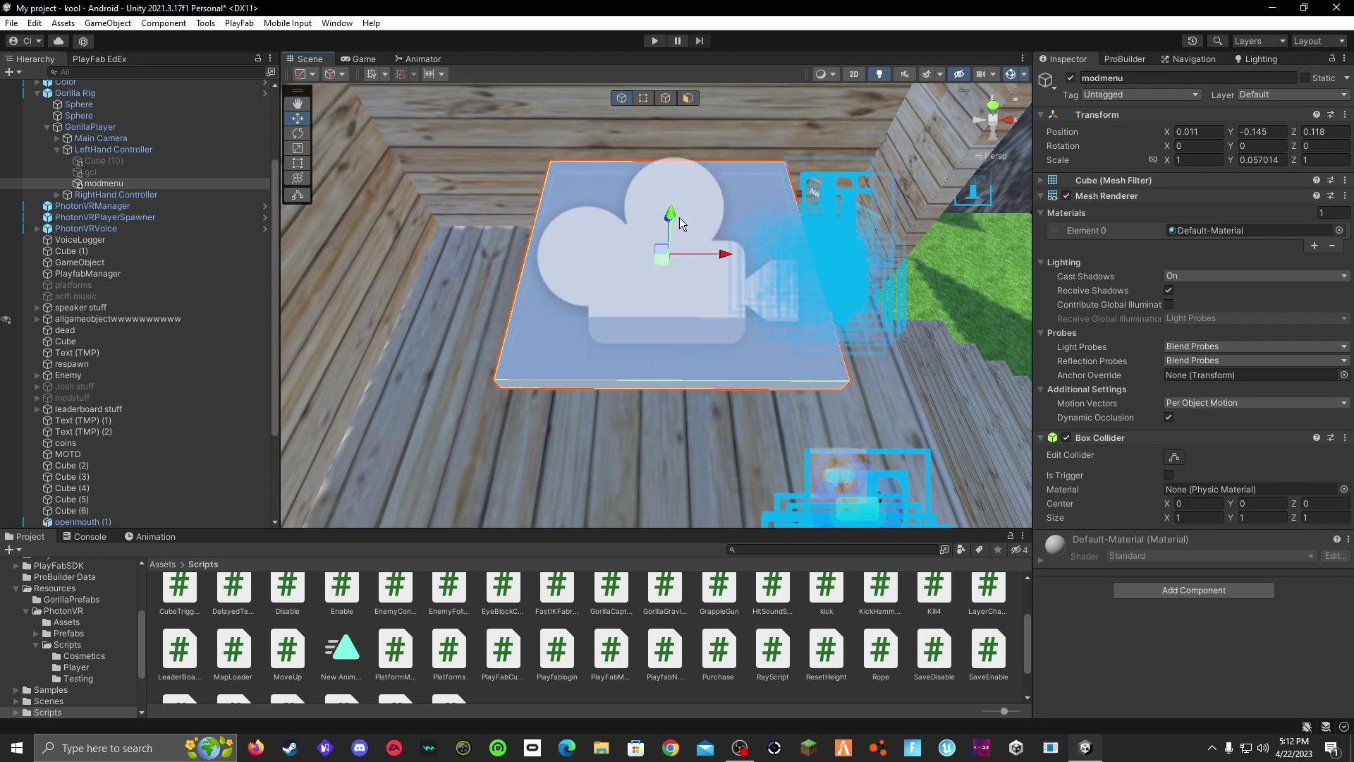
{"action": "left_click_drag", "start_coordinate": [680, 217], "coordinate": [676, 197]}
- Scale modmenu down to about X 0.502, Y 0.047, Z 0.594
{"action": "right_click_drag", "start_coordinate": [783, 232], "coordinate": [611, 272]}
{"action": "key", "text": "d"}
{"action": "key", "text": "w"}
{"action": "key", "text": "s"}
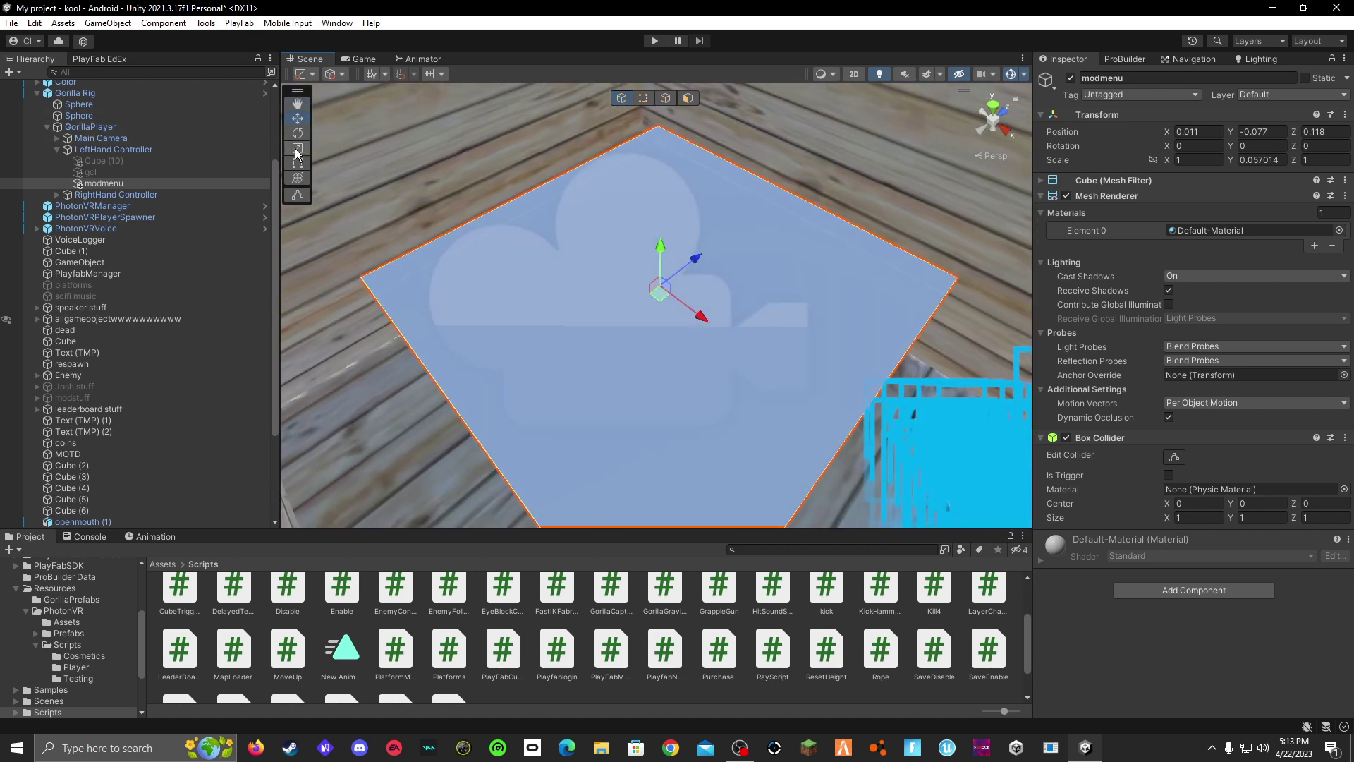
{"action": "key", "text": "r"}
{"action": "left_click_drag", "start_coordinate": [661, 247], "coordinate": [686, 260]}
{"action": "left_click_drag", "start_coordinate": [702, 316], "coordinate": [687, 315]}
{"action": "right_click_drag", "start_coordinate": [857, 396], "coordinate": [809, 331]}
{"action": "key", "text": "s"}
{"action": "key", "text": "w"}
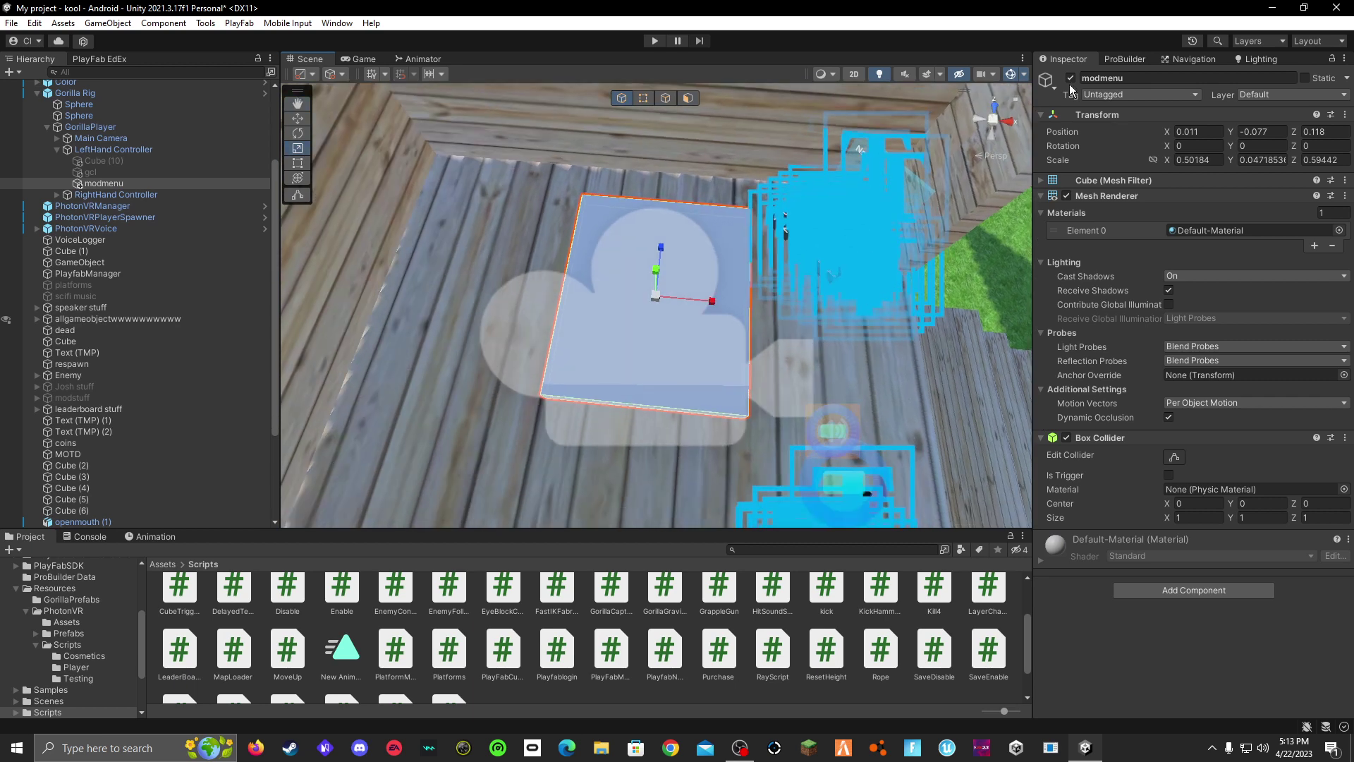
- Disable modmenu's Box Collider and hide the gizmos in the scene view
{"action": "left_click", "coordinate": [1066, 438]}
{"action": "right_click_drag", "start_coordinate": [904, 338], "coordinate": [905, 375]}
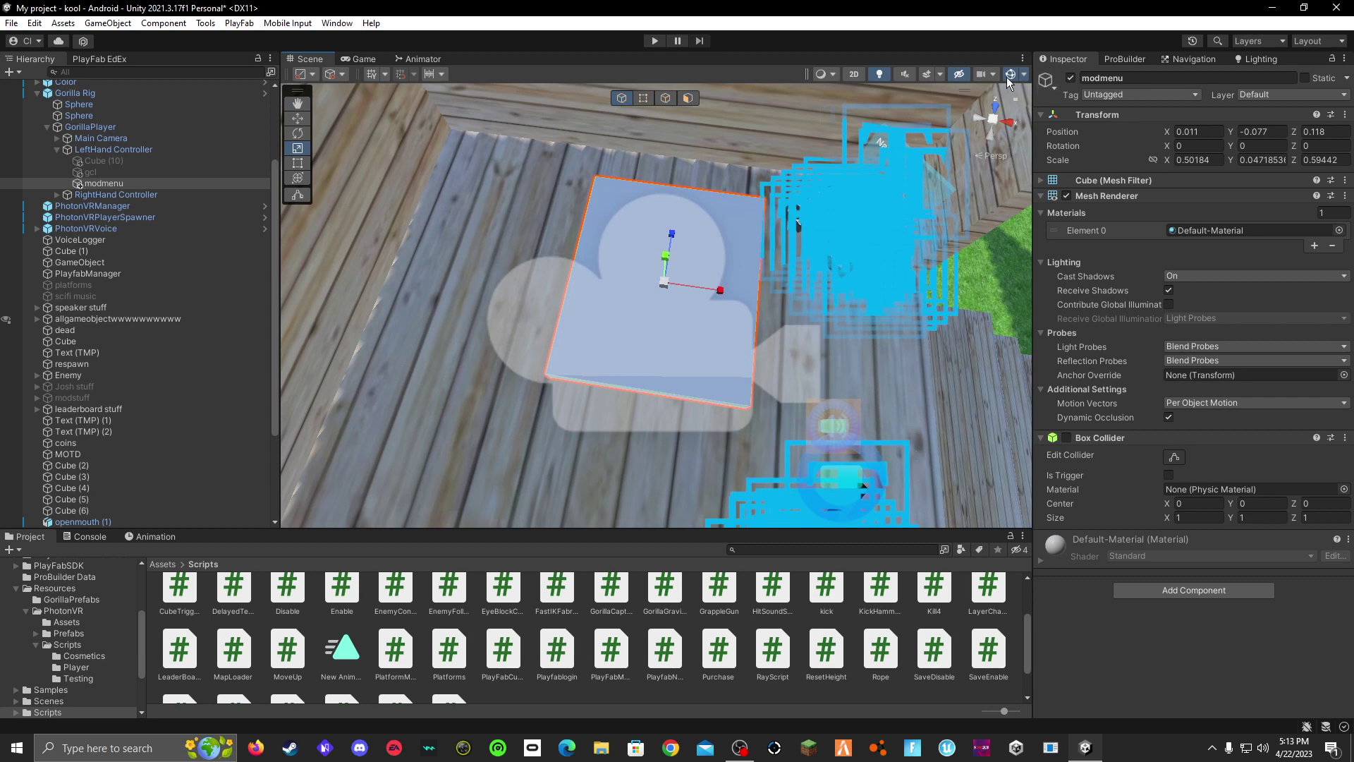
{"action": "left_click", "coordinate": [1010, 74]}
{"action": "right_click_drag", "start_coordinate": [921, 140], "coordinate": [727, 304]}
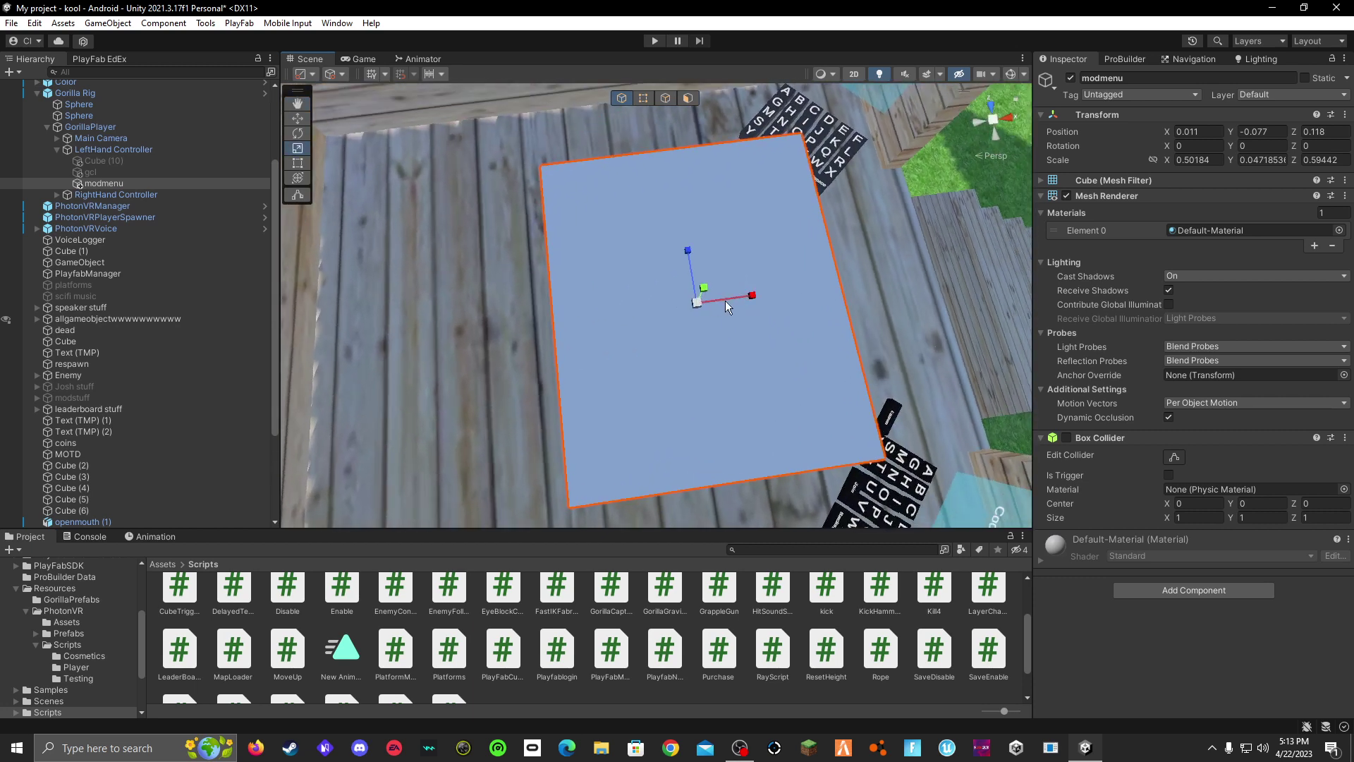
{"action": "left_click", "coordinate": [10, 72]}
{"action": "mouse_move", "coordinate": [63, 135]}
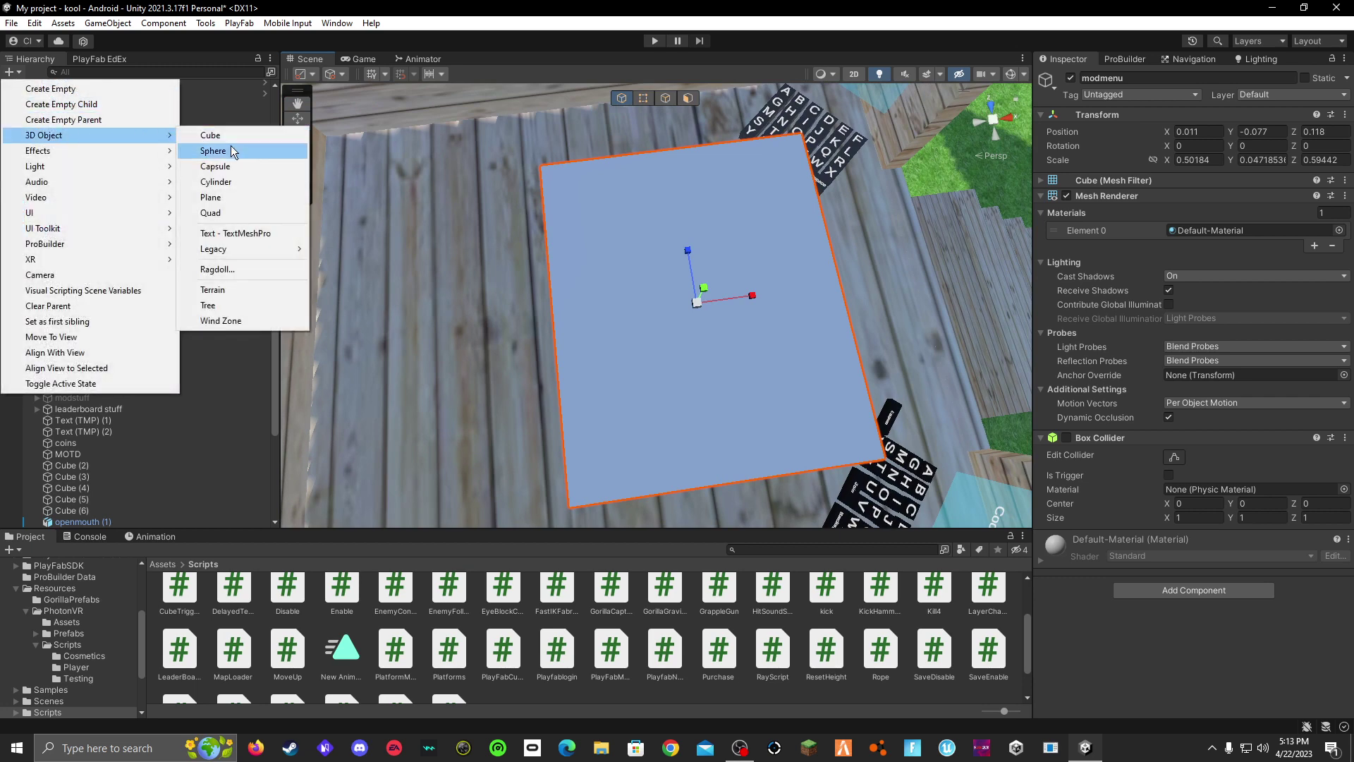
{"action": "right_click_drag", "start_coordinate": [647, 258], "coordinate": [615, 264]}
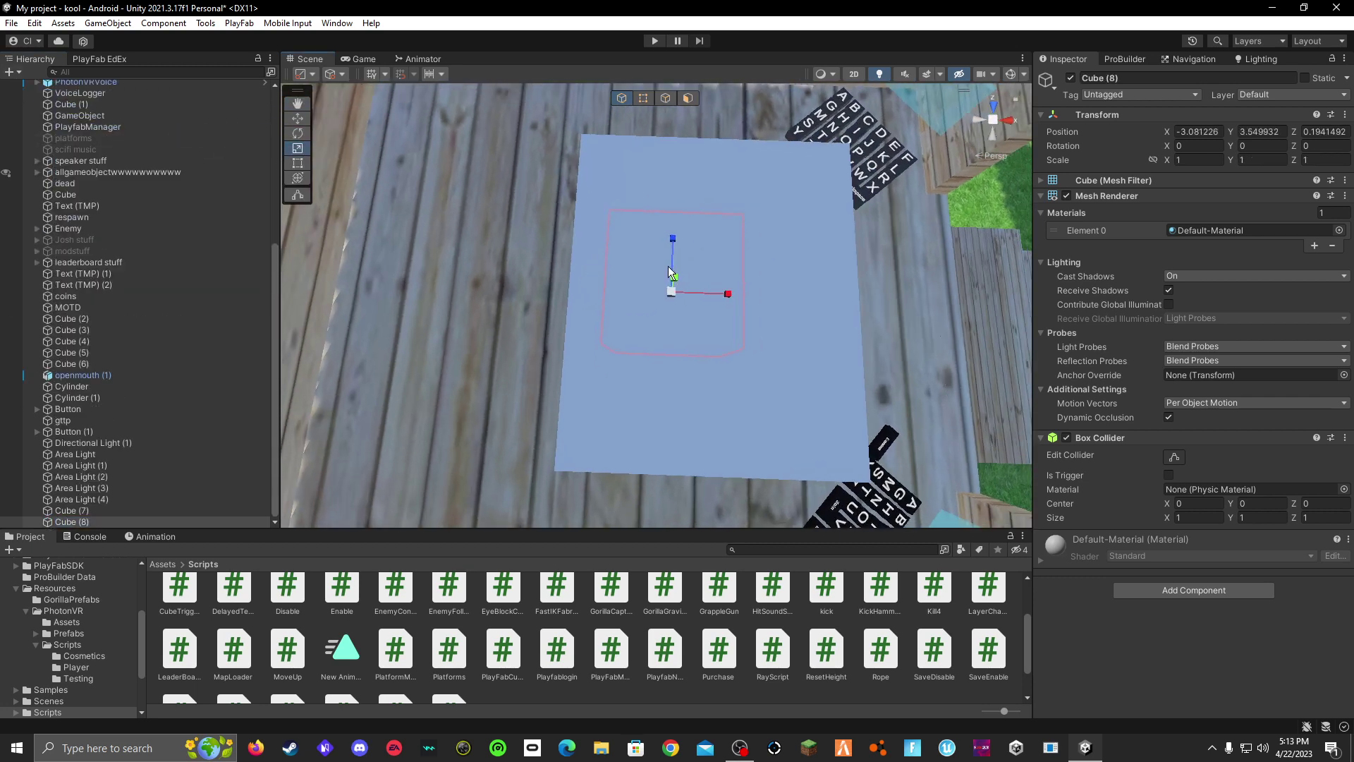
{"action": "left_click_drag", "start_coordinate": [676, 280], "coordinate": [967, 189]}
{"action": "right_click_drag", "start_coordinate": [967, 189], "coordinate": [736, 235]}
{"action": "mouse_move", "coordinate": [771, 278]}
{"action": "left_mouse_down"}
{"action": "mouse_move", "coordinate": [785, 168]}
{"action": "mouse_move", "coordinate": [783, 291]}
{"action": "left_mouse_up"}
{"action": "left_click_drag", "start_coordinate": [843, 351], "coordinate": [754, 350]}
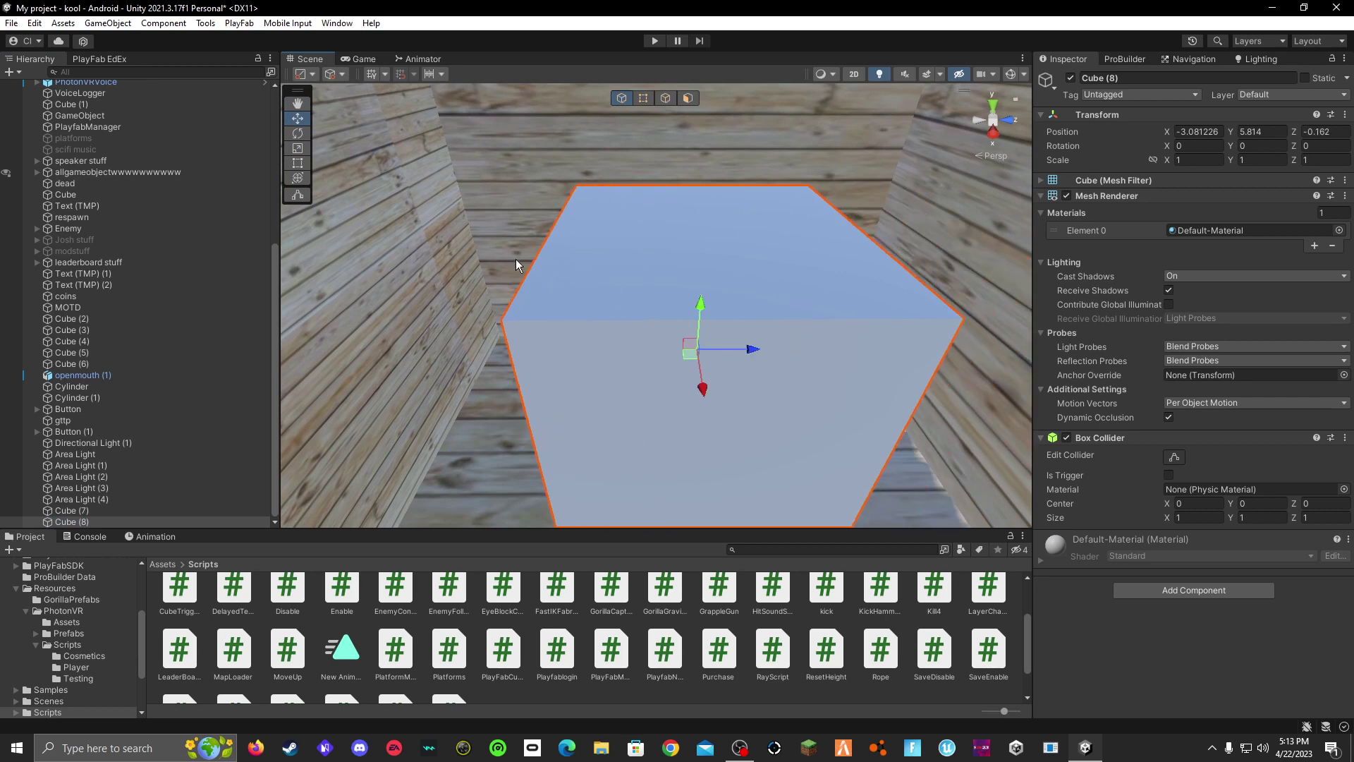
{"action": "key", "text": "Delete"}
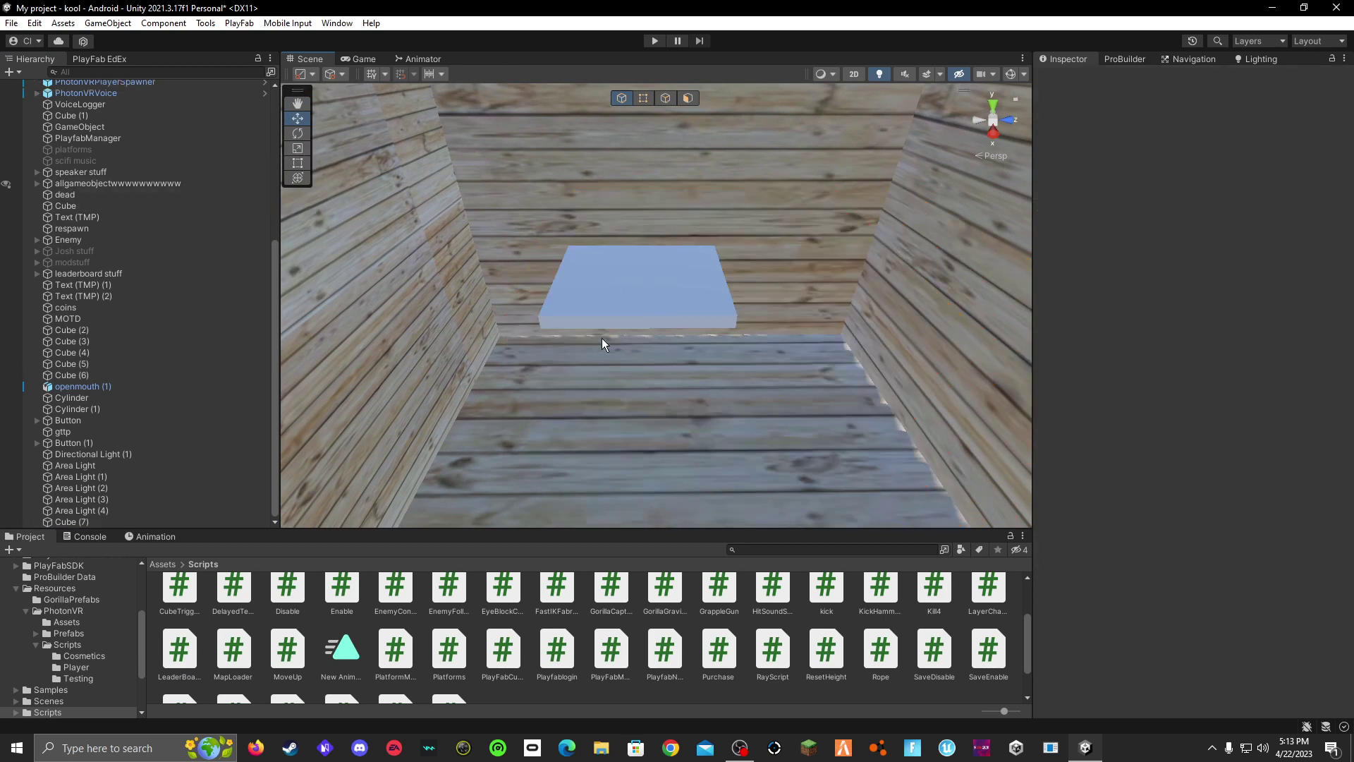
- Duplicate the modmenu plate and raise the copy to about Y -0.035
{"action": "left_click", "coordinate": [678, 290]}
{"action": "key", "text": "ctrl+d"}
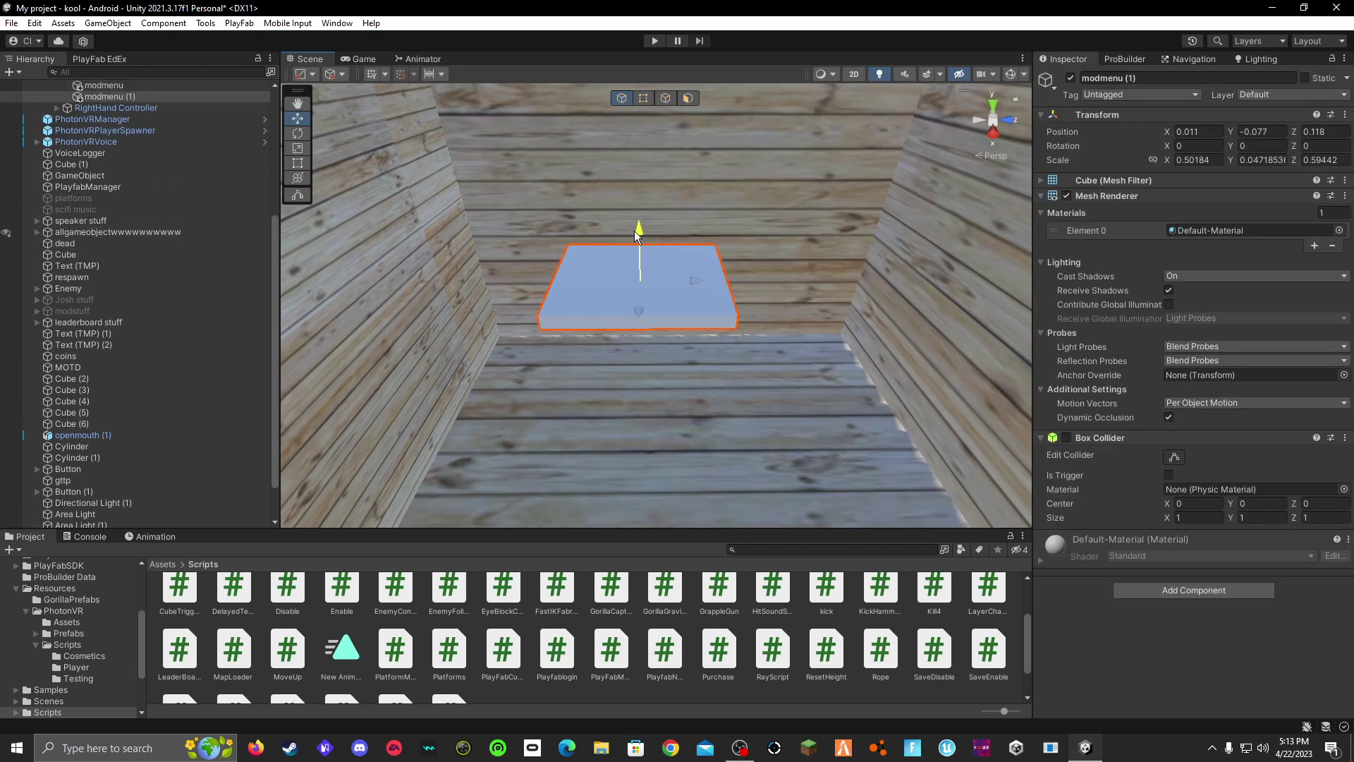
{"action": "left_click_drag", "start_coordinate": [633, 231], "coordinate": [638, 218]}
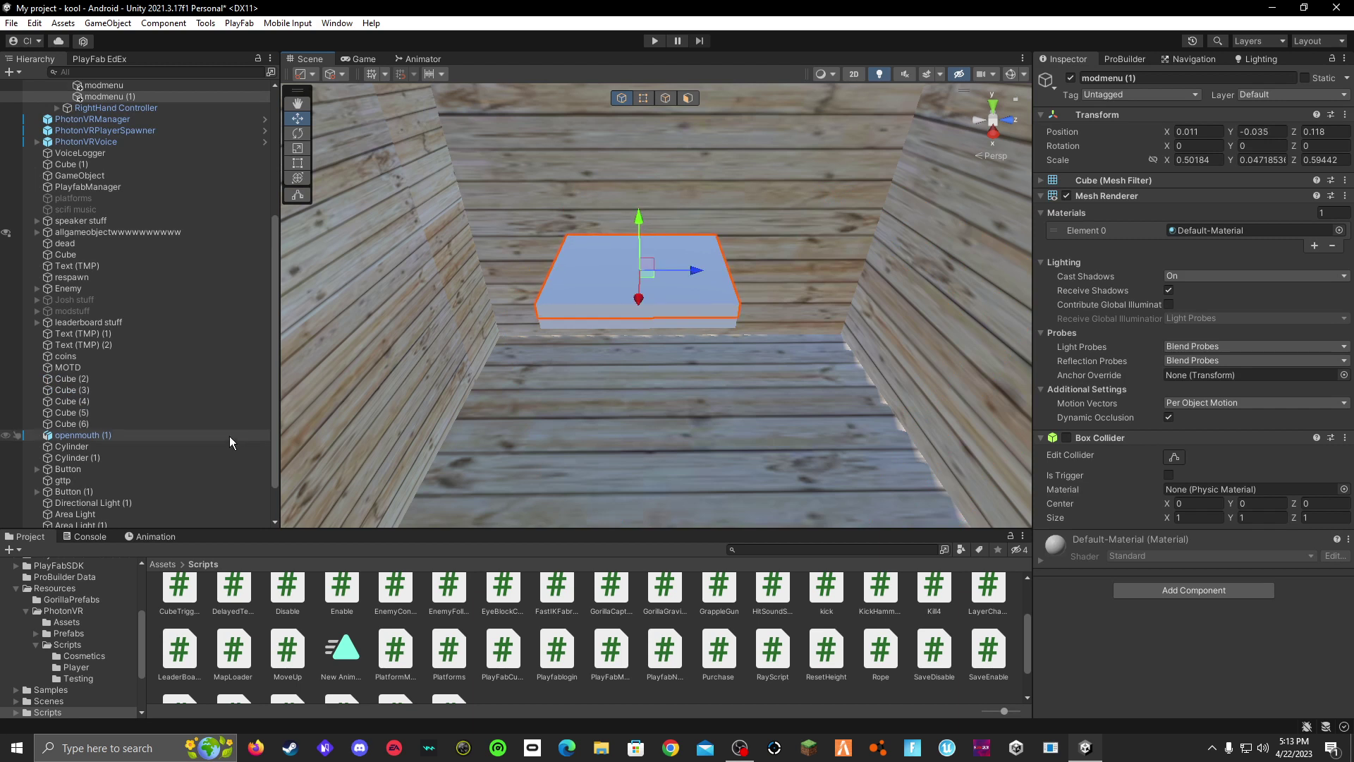
{"action": "scroll", "coordinate": [230, 436], "scroll_direction": "up", "scroll_amount": 5}
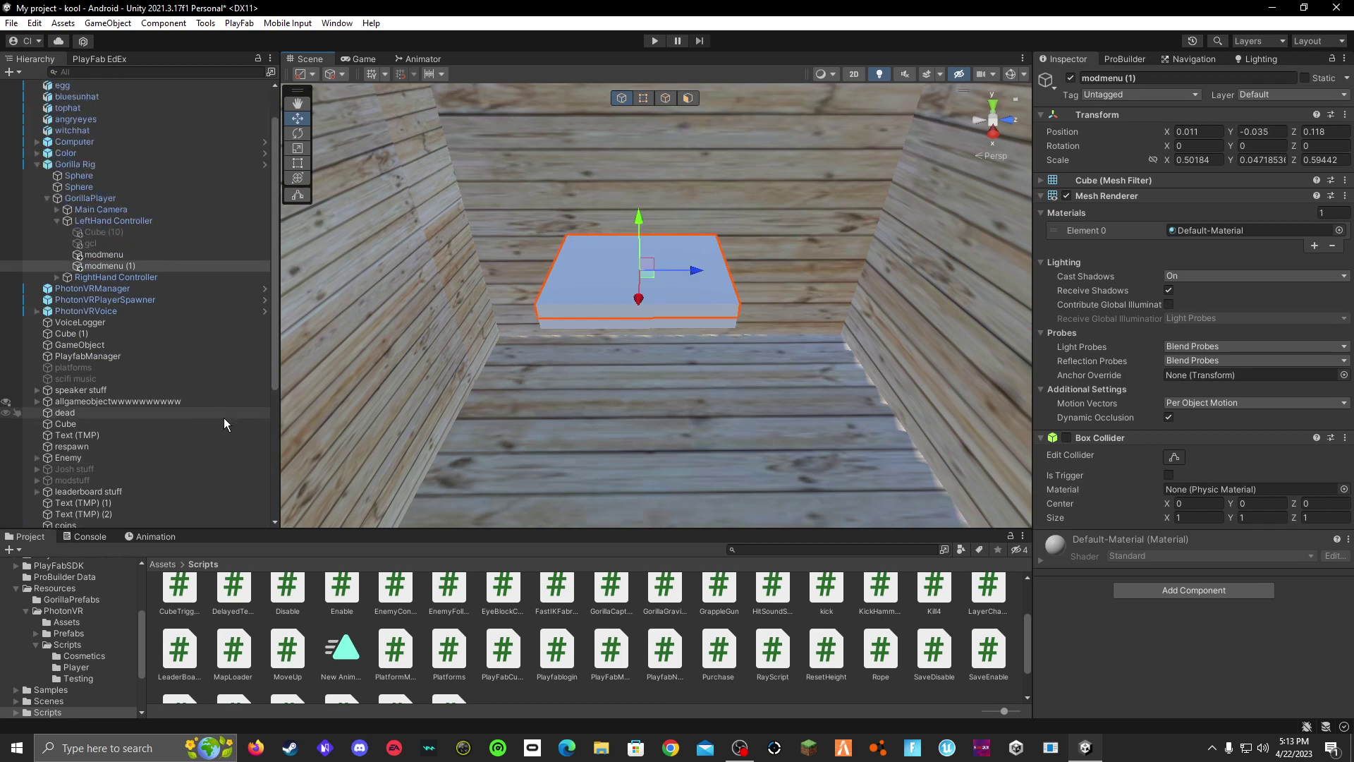
- Shrink the duplicated plate into a narrow bar with a scale of about X 0.396 and Z 0.056
{"action": "left_click", "coordinate": [294, 147]}
{"action": "left_click_drag", "start_coordinate": [700, 270], "coordinate": [640, 290]}
{"action": "right_click_drag", "start_coordinate": [641, 291], "coordinate": [966, 498]}
- Move the bar along the plate to about Z 0.287 and enable its Box Collider as a trigger
{"action": "left_click", "coordinate": [298, 118]}
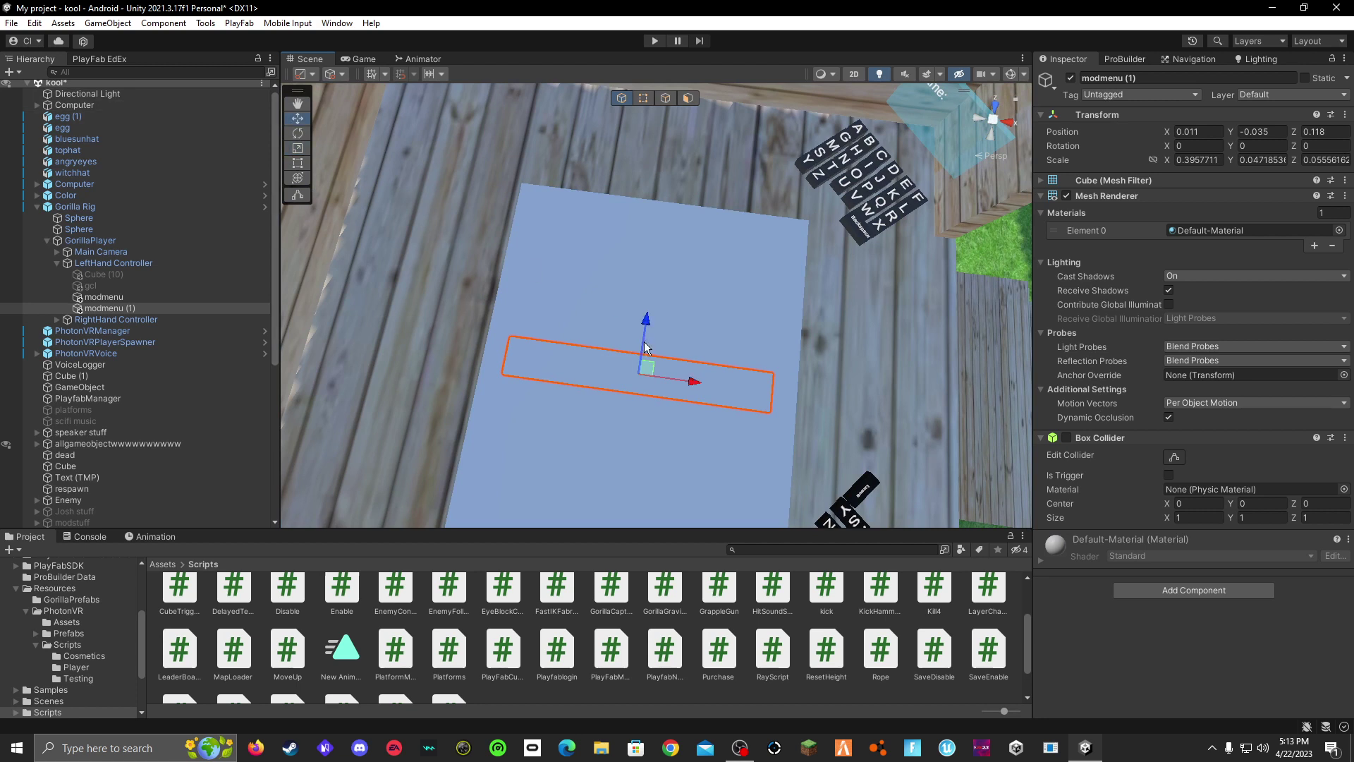
{"action": "left_click_drag", "start_coordinate": [645, 317], "coordinate": [671, 217]}
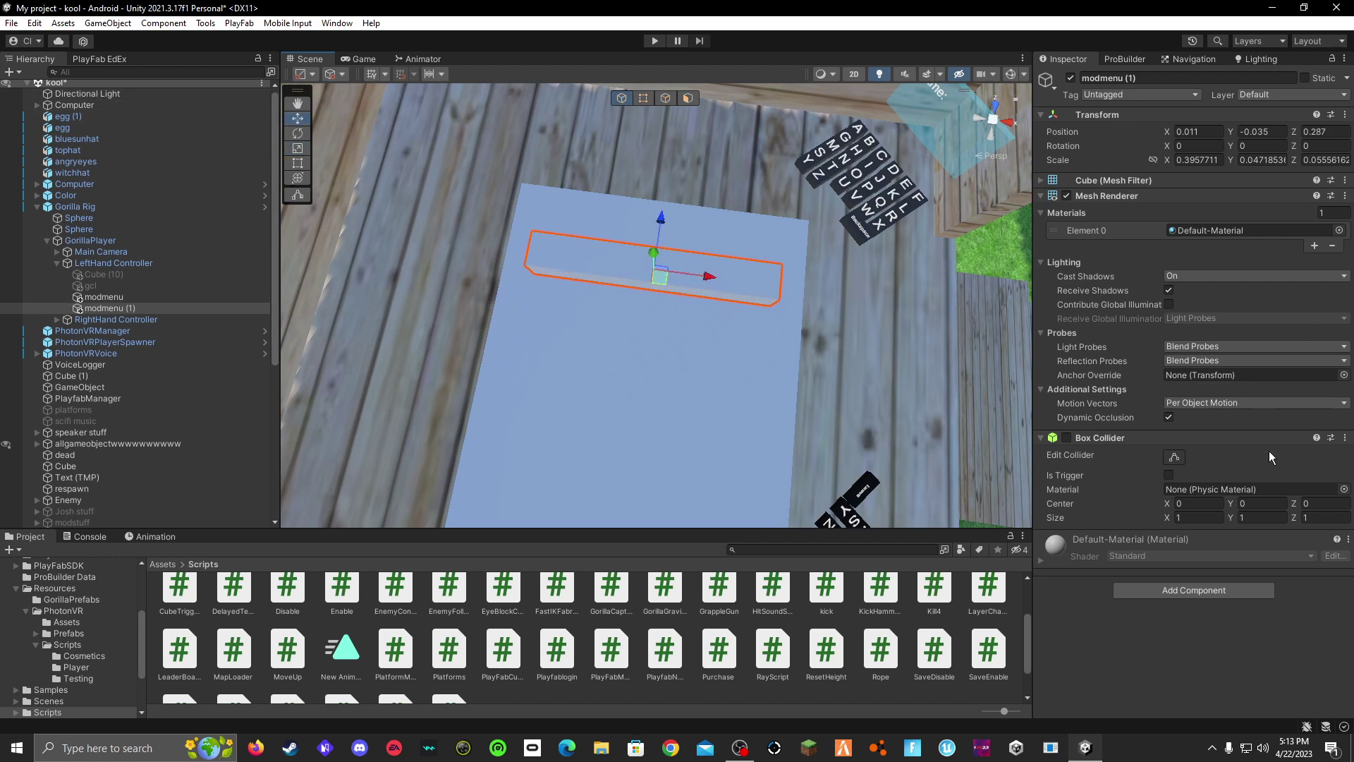
{"action": "left_click", "coordinate": [1067, 437]}
- Apply the black material to the modmenu plate and the green material to the bar
{"action": "scroll", "coordinate": [709, 619], "scroll_direction": "up", "scroll_amount": 2}
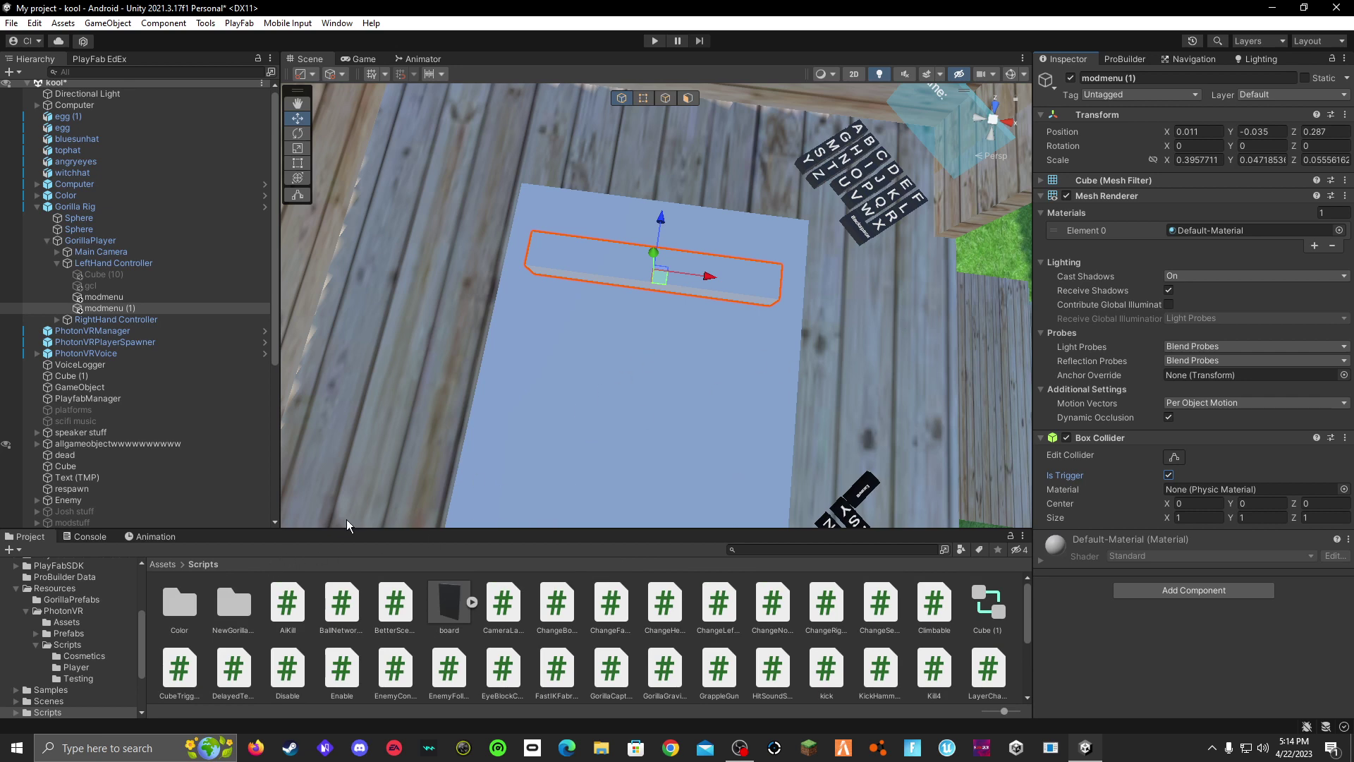
{"action": "left_click", "coordinate": [164, 565]}
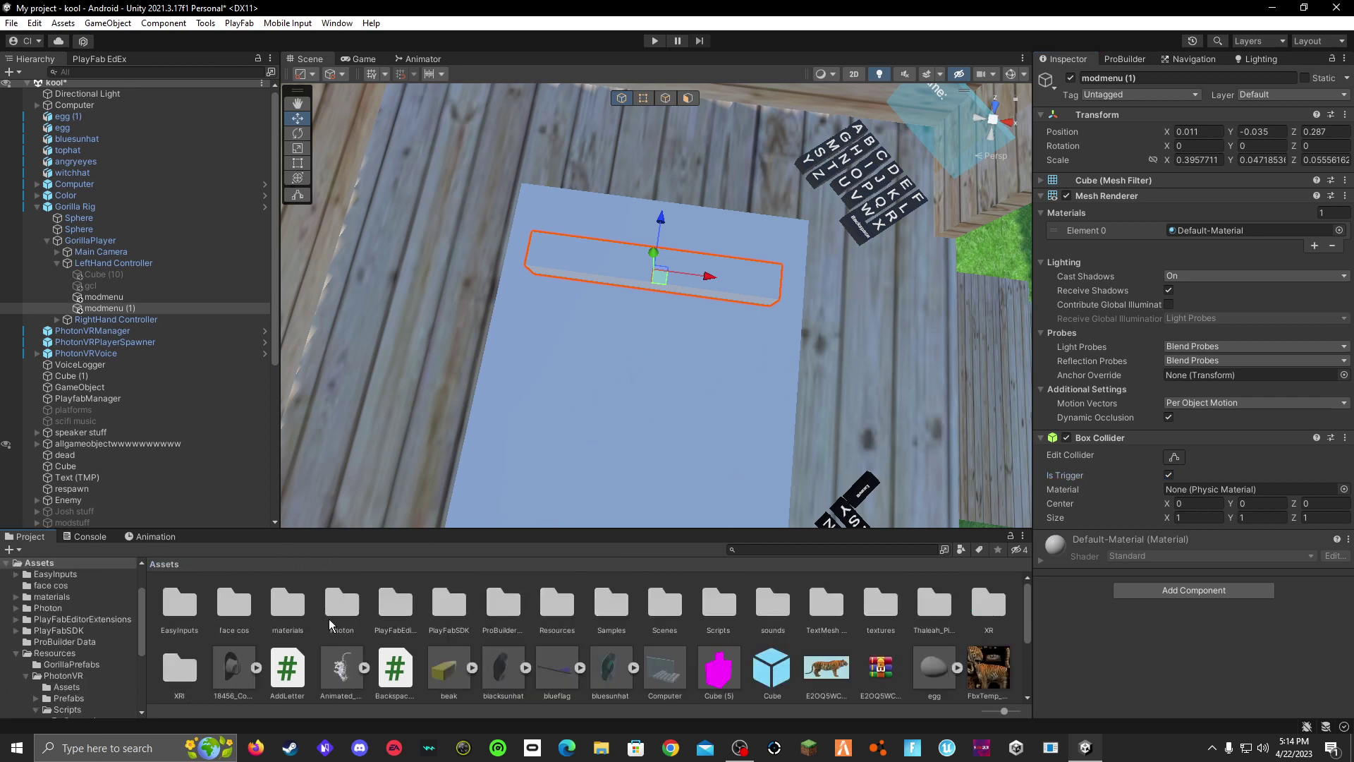
{"action": "double_click", "coordinate": [293, 603]}
{"action": "left_click_drag", "start_coordinate": [335, 598], "coordinate": [488, 480]}
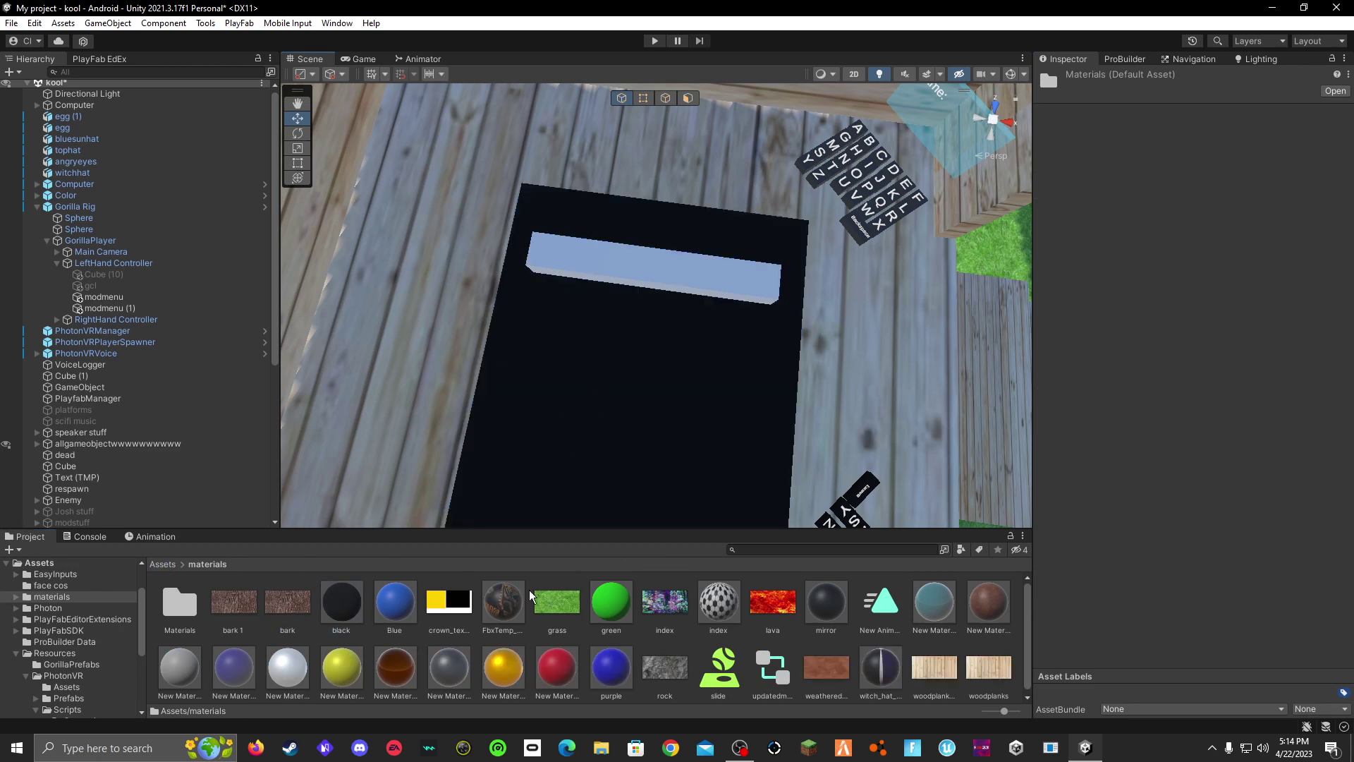
{"action": "left_click_drag", "start_coordinate": [535, 596], "coordinate": [684, 263]}
{"action": "left_click", "coordinate": [708, 267]}
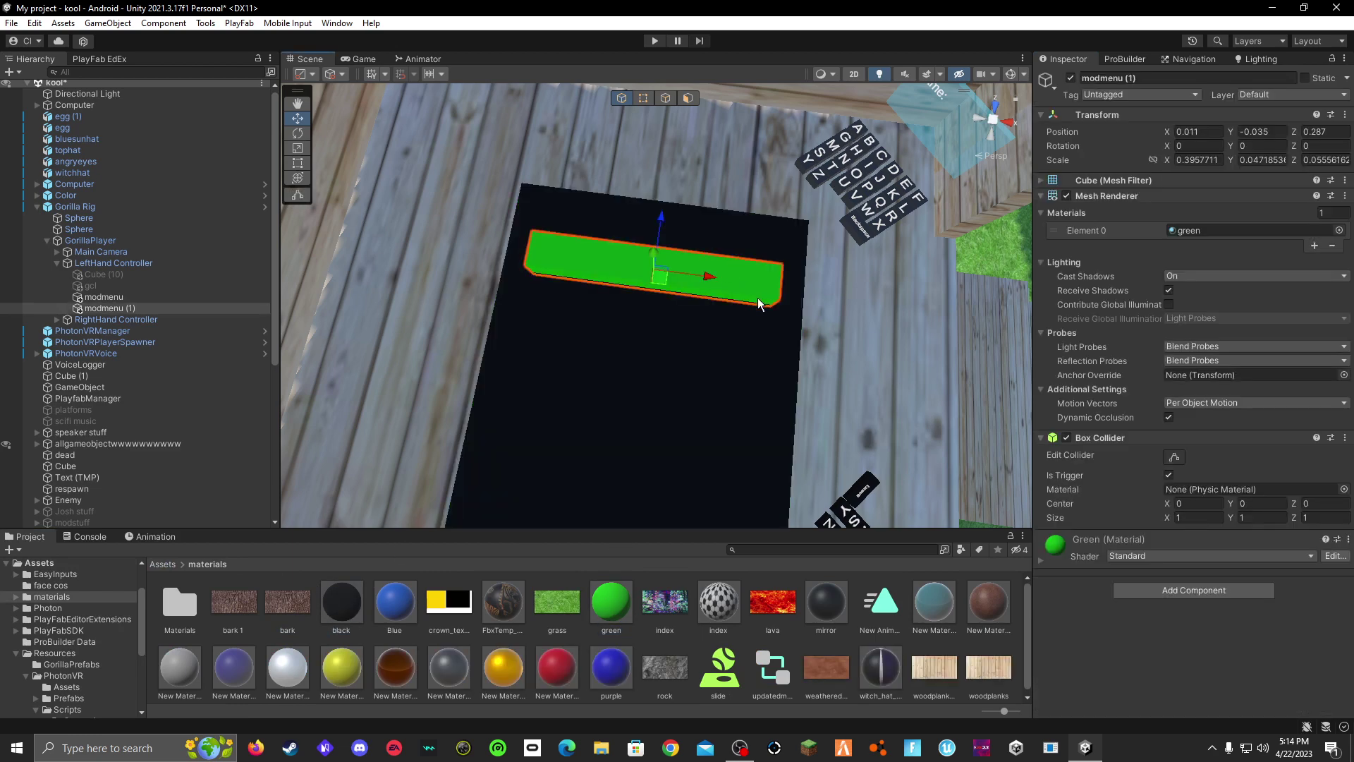
- Add the Change Left Cosmetic script to the green bar and set its Left value to stick
{"action": "left_click", "coordinate": [1181, 591]}
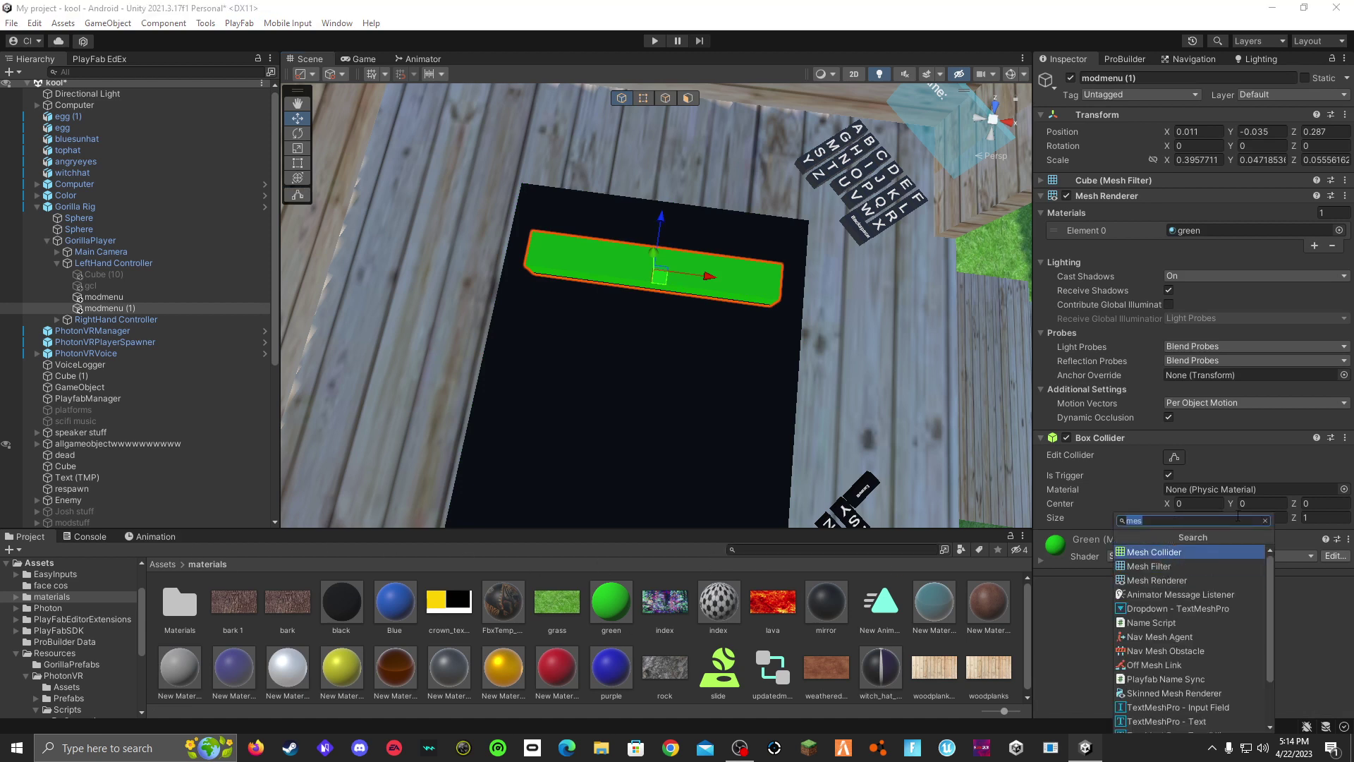
{"action": "type", "text": "change"}
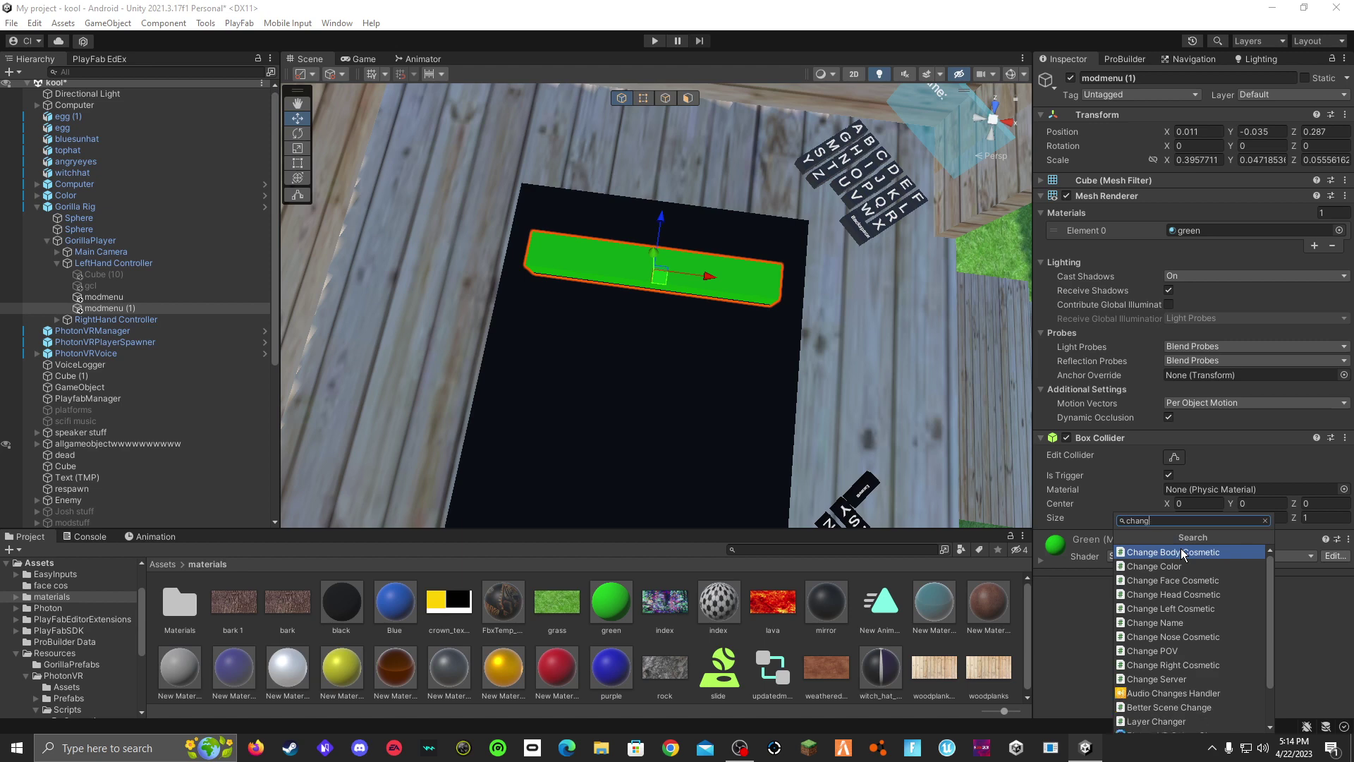
{"action": "left_click", "coordinate": [1194, 609]}
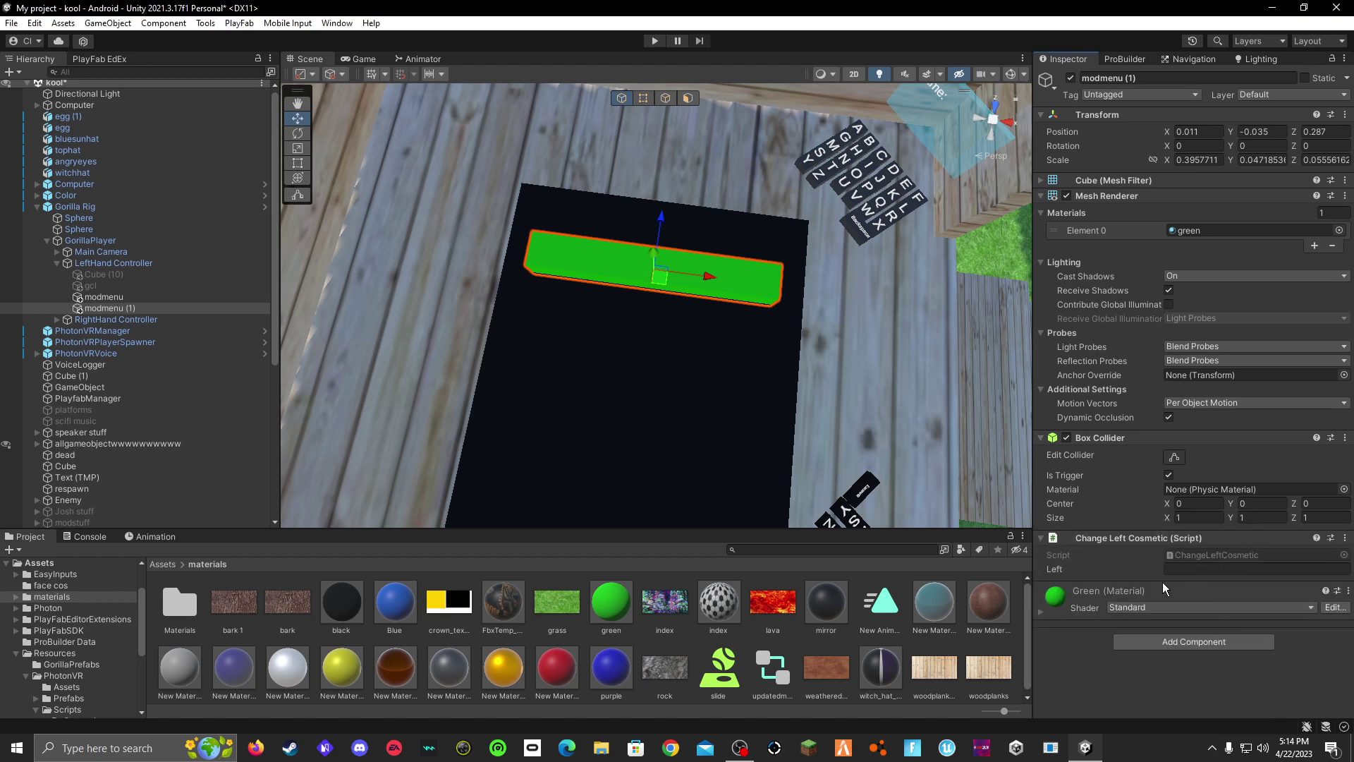
{"action": "right_click_drag", "start_coordinate": [695, 391], "coordinate": [677, 304]}
{"action": "left_click", "coordinate": [1213, 571]}
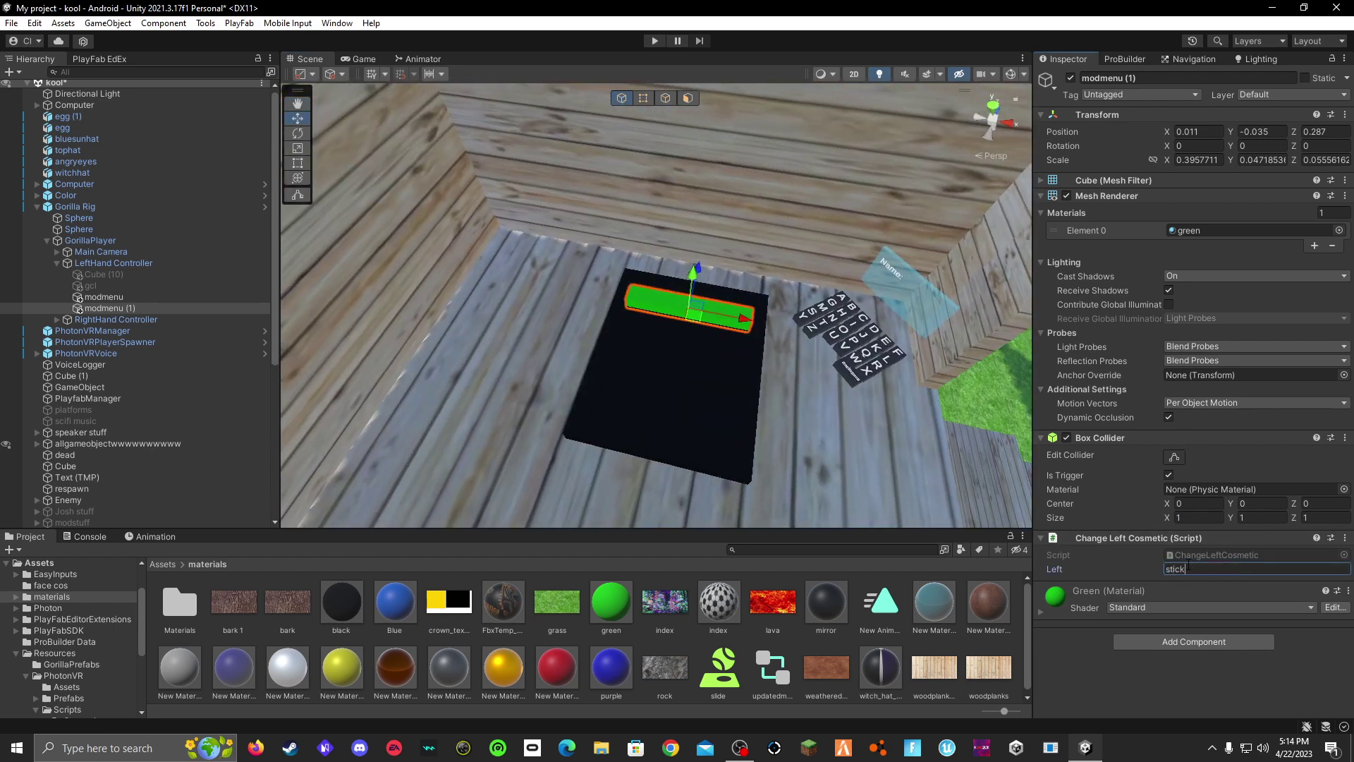
- Narrow the green bar to an X scale of about 0.173 and place a duplicate beside it at about X 0.124
{"action": "right_click_drag", "start_coordinate": [900, 416], "coordinate": [630, 709]}
{"action": "left_click", "coordinate": [546, 177]}
{"action": "right_click_drag", "start_coordinate": [546, 177], "coordinate": [716, 269]}
{"action": "key", "text": "w"}
{"action": "left_click", "coordinate": [614, 277]}
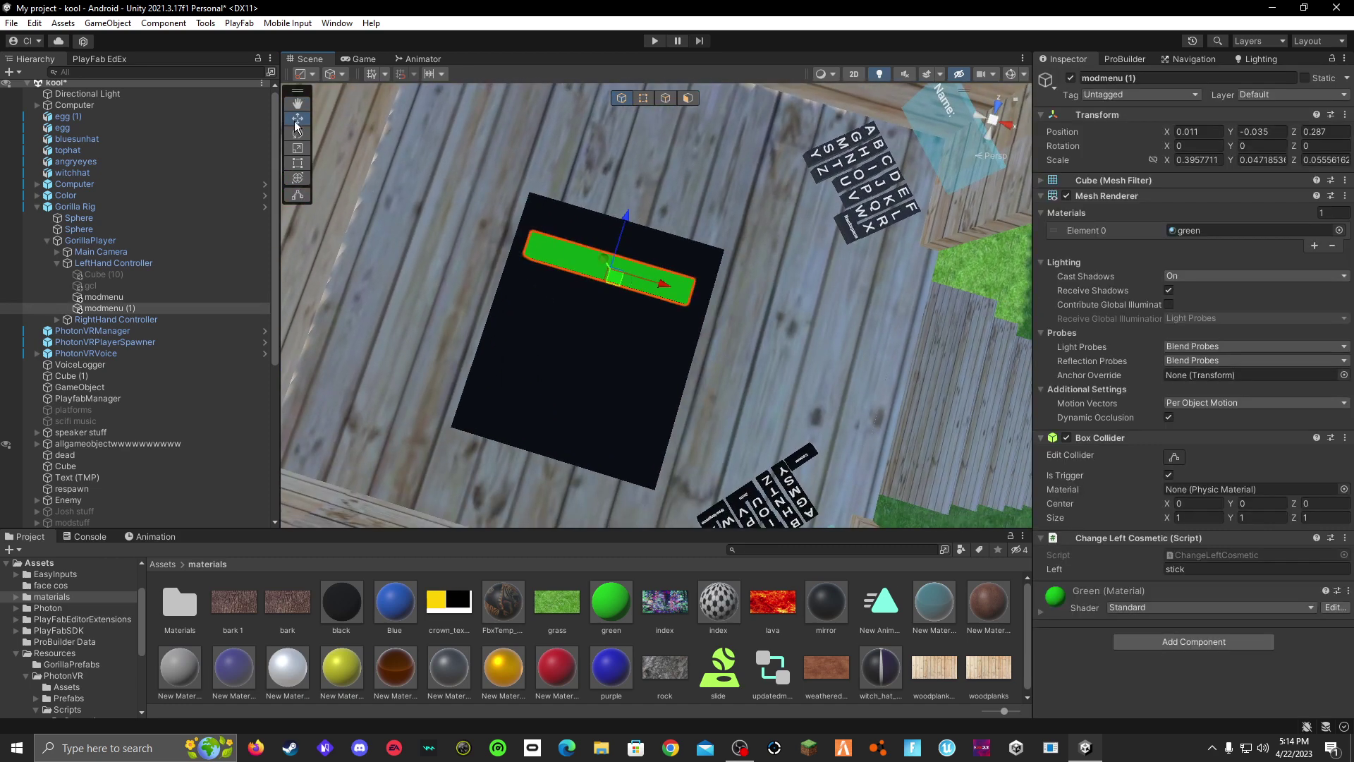
{"action": "left_click_drag", "start_coordinate": [663, 287], "coordinate": [709, 297]}
{"action": "key", "text": "w"}
{"action": "key", "text": "ctrl+d"}
- Apply the red material to the duplicated bar and clear its Left cosmetic value
{"action": "left_click_drag", "start_coordinate": [556, 667], "coordinate": [640, 291]}
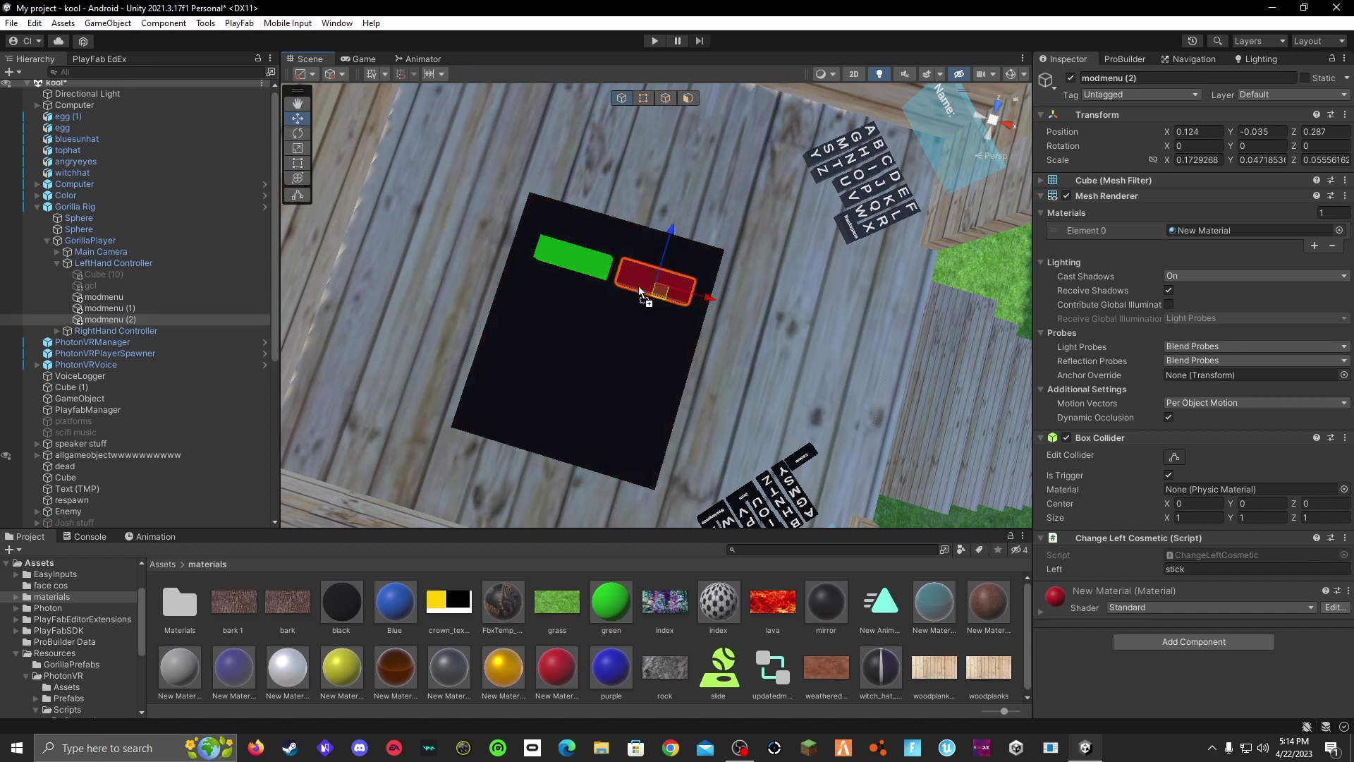
{"action": "left_click", "coordinate": [1264, 569]}
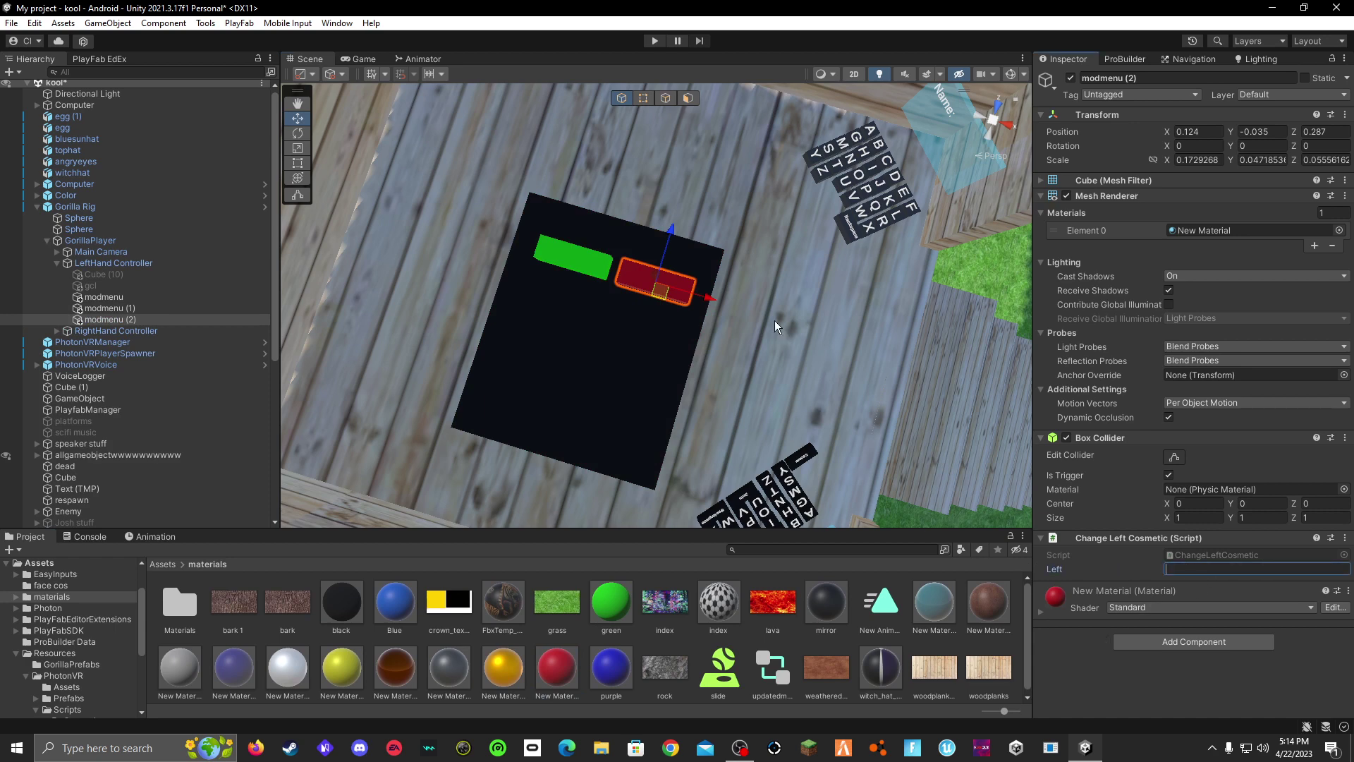
- Shift the green bar away from the red one to about X -0.094
{"action": "mouse_move", "coordinate": [774, 327]}
{"action": "right_mouse_down"}
{"action": "mouse_move", "coordinate": [858, 324]}
{"action": "mouse_move", "coordinate": [795, 285]}
{"action": "mouse_move", "coordinate": [789, 309]}
{"action": "right_mouse_up"}
{"action": "key", "text": "s"}
{"action": "key", "text": "w"}
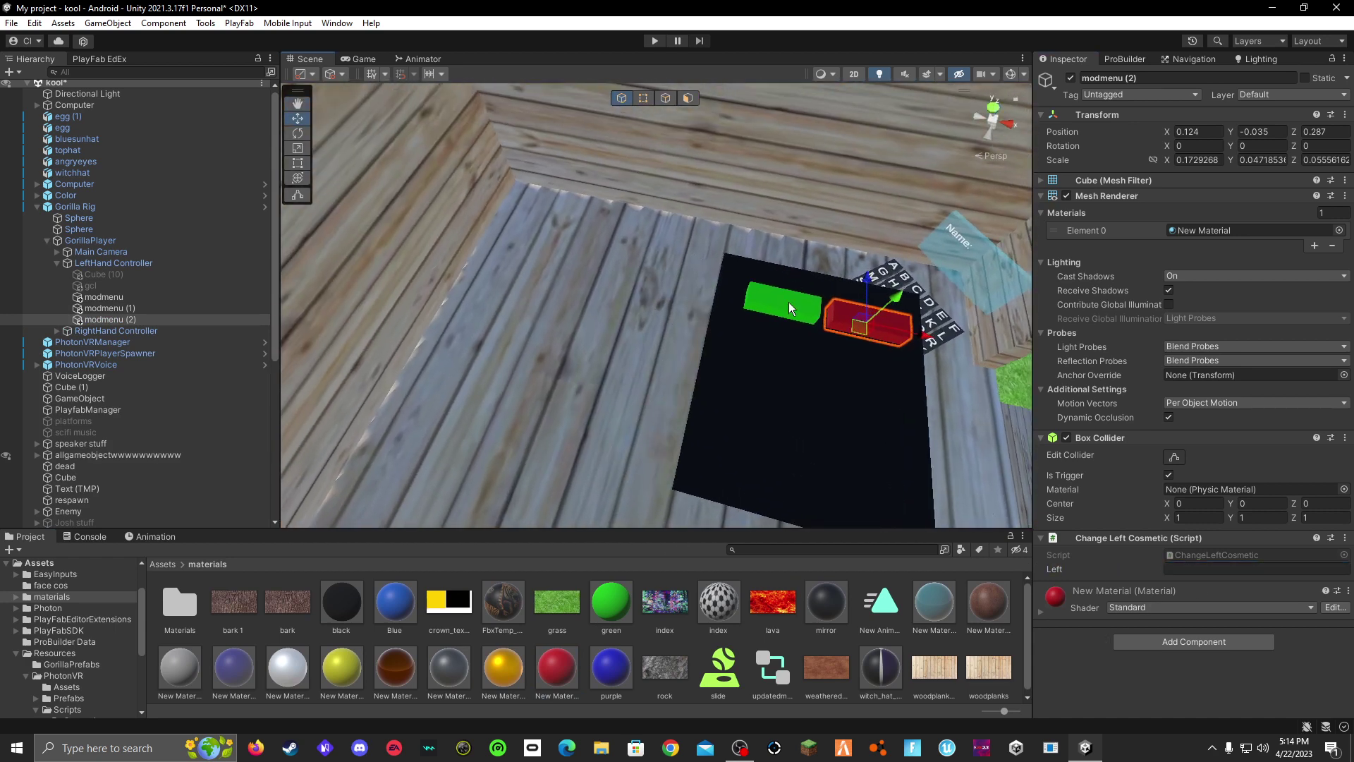
{"action": "left_click", "coordinate": [783, 305]}
{"action": "left_click_drag", "start_coordinate": [835, 316], "coordinate": [828, 313]}
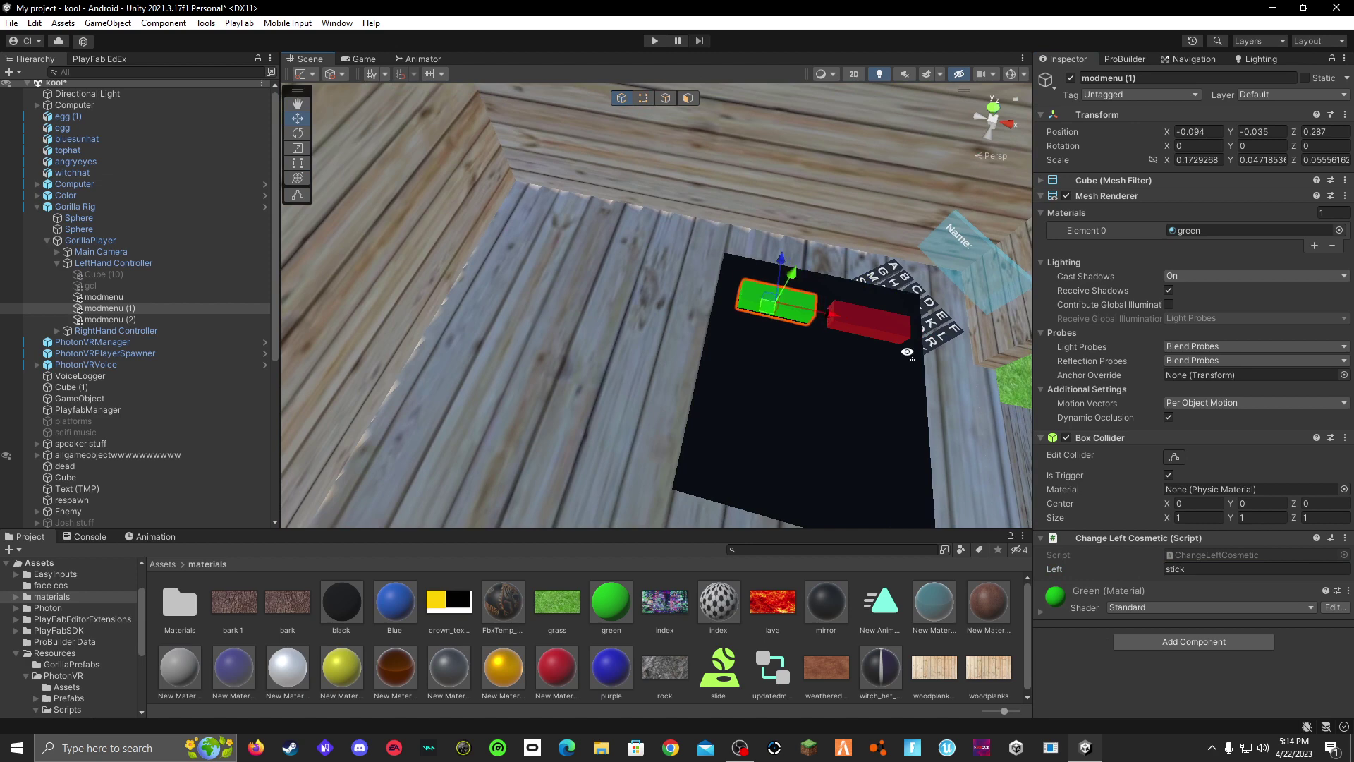
- Make the green and red bars children of modmenu, and deactivate the modmenu object
{"action": "right_click_drag", "start_coordinate": [907, 353], "coordinate": [997, 350]}
{"action": "mouse_move", "coordinate": [124, 310]}
{"action": "left_mouse_down"}
{"action": "mouse_move", "coordinate": [128, 298]}
{"action": "mouse_move", "coordinate": [107, 314]}
{"action": "mouse_move", "coordinate": [118, 298]}
{"action": "left_mouse_up"}
{"action": "left_click", "coordinate": [118, 299]}
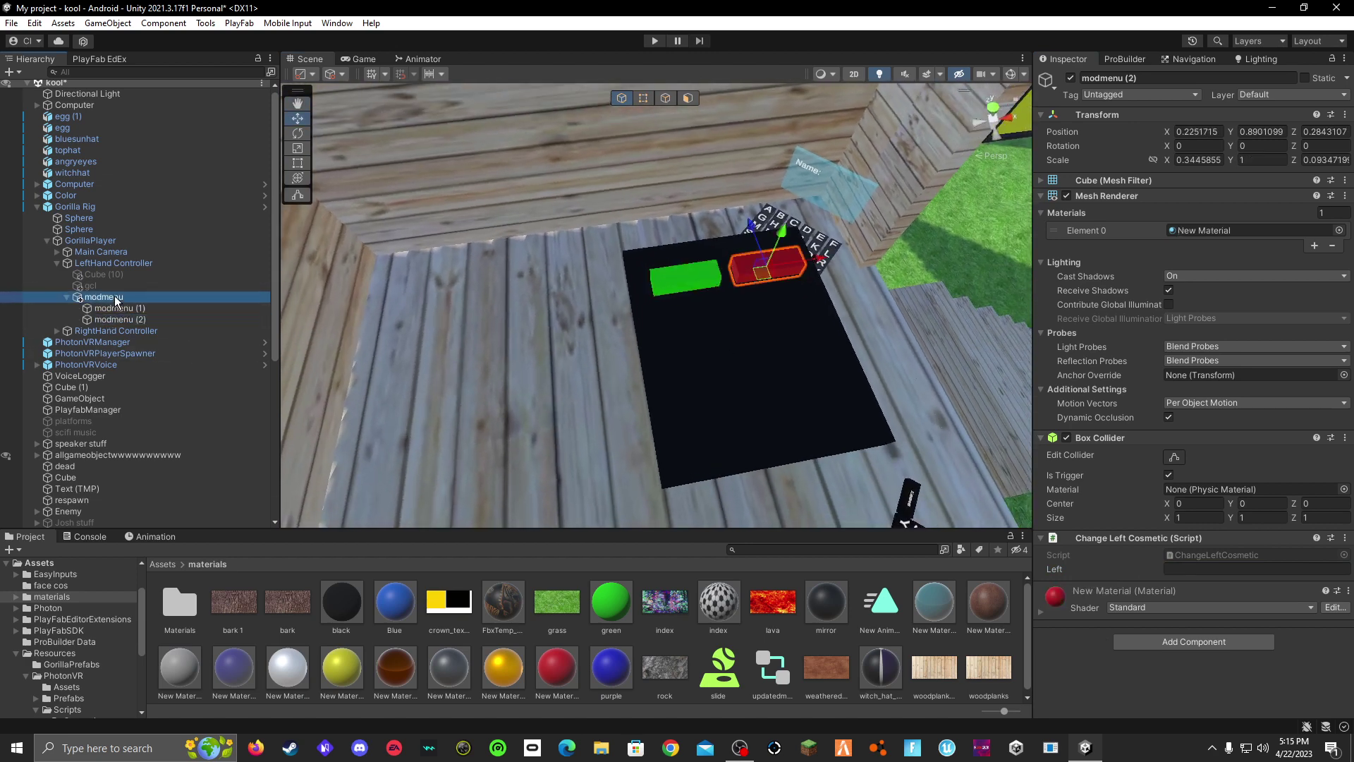
{"action": "right_click_drag", "start_coordinate": [922, 340], "coordinate": [816, 333]}
{"action": "left_click", "coordinate": [1072, 78]}
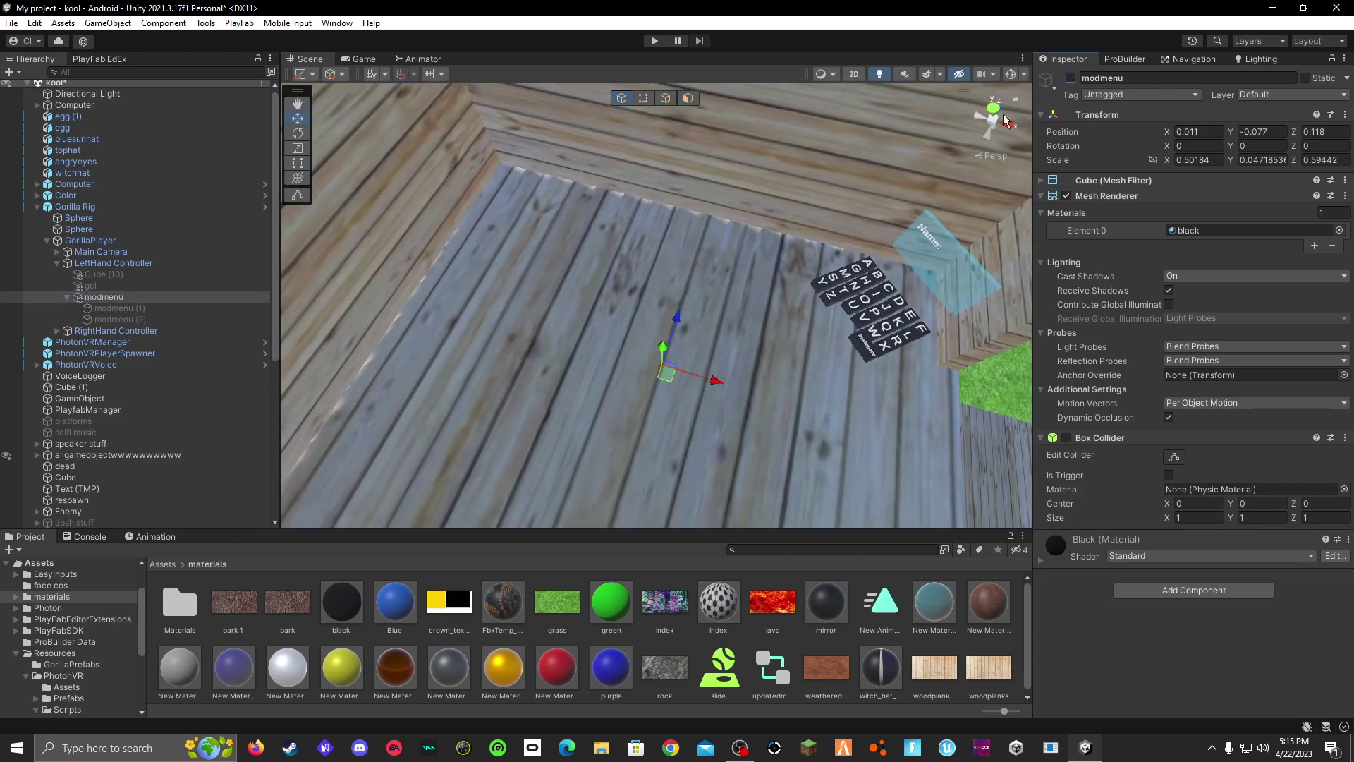
- Rename the Cube (7) object that carries the Platform Manager script as "modmenu manager"
{"action": "right_click_drag", "start_coordinate": [705, 311], "coordinate": [620, 240]}
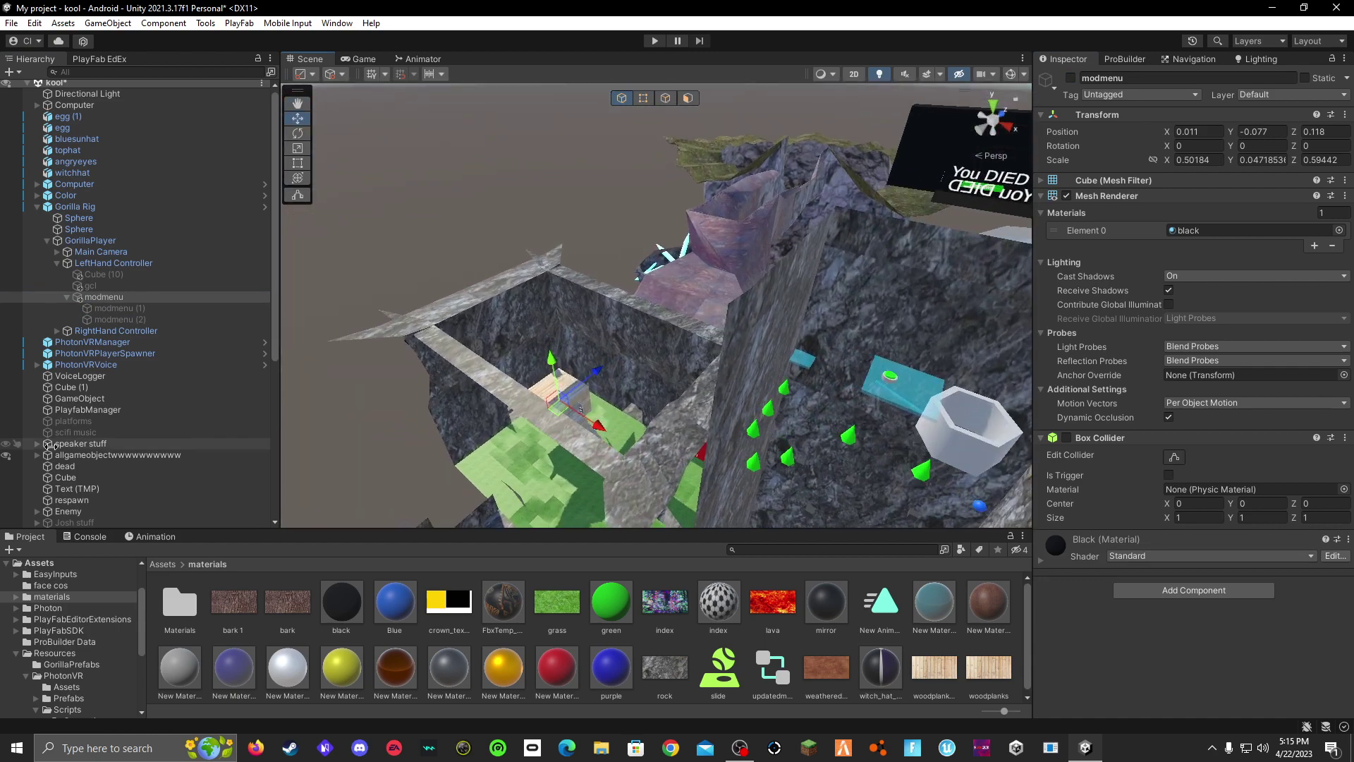
{"action": "scroll", "coordinate": [108, 443], "scroll_direction": "down", "scroll_amount": 6}
{"action": "scroll", "coordinate": [107, 405], "scroll_direction": "up", "scroll_amount": 5}
{"action": "scroll", "coordinate": [108, 403], "scroll_direction": "down", "scroll_amount": 10}
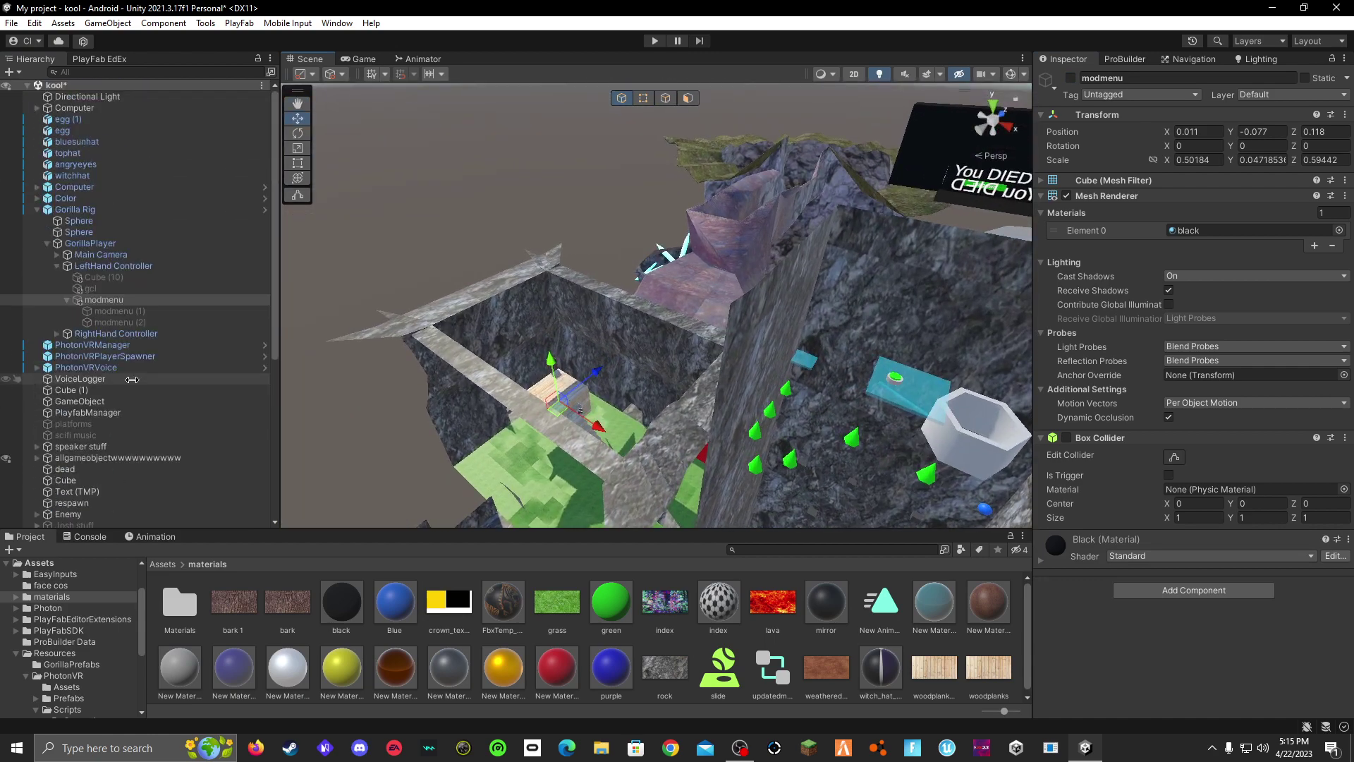
{"action": "left_click", "coordinate": [85, 521]}
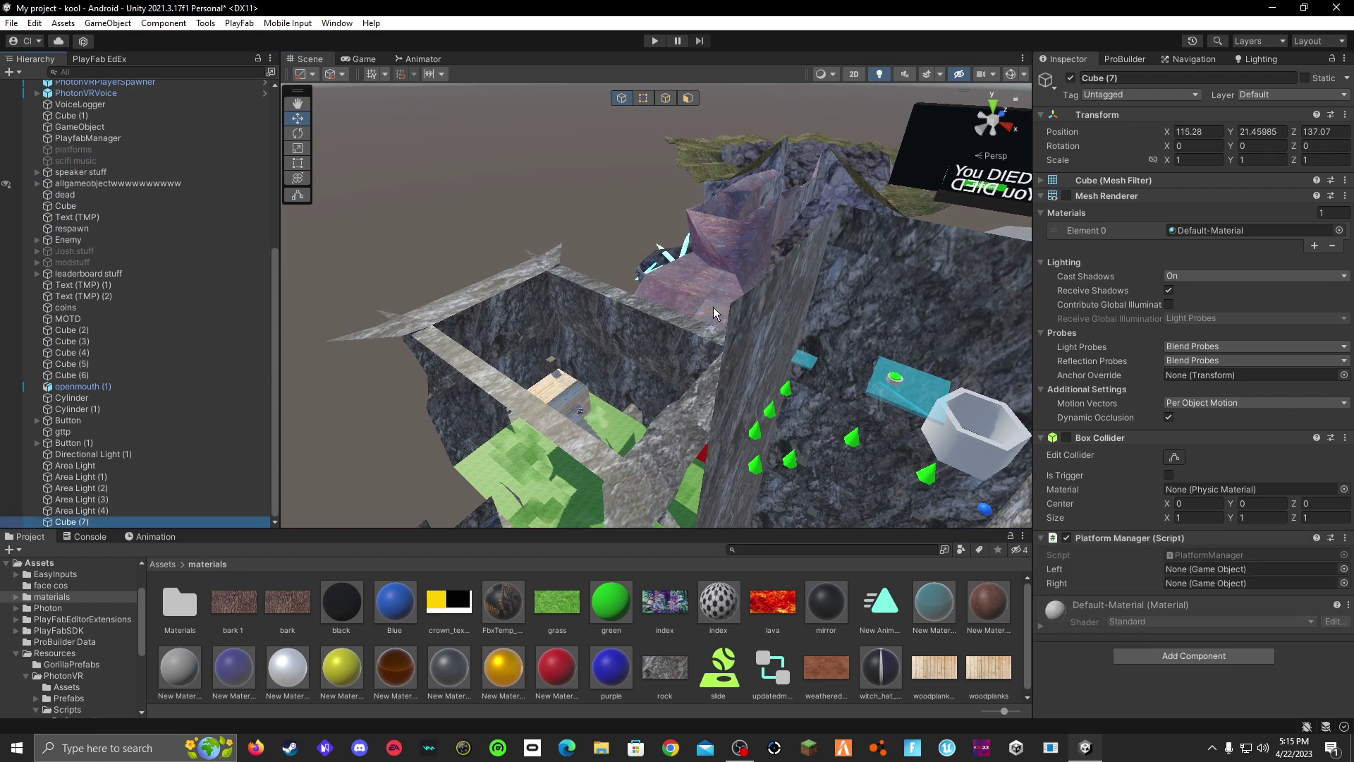
{"action": "right_click_drag", "start_coordinate": [715, 309], "coordinate": [970, 436]}
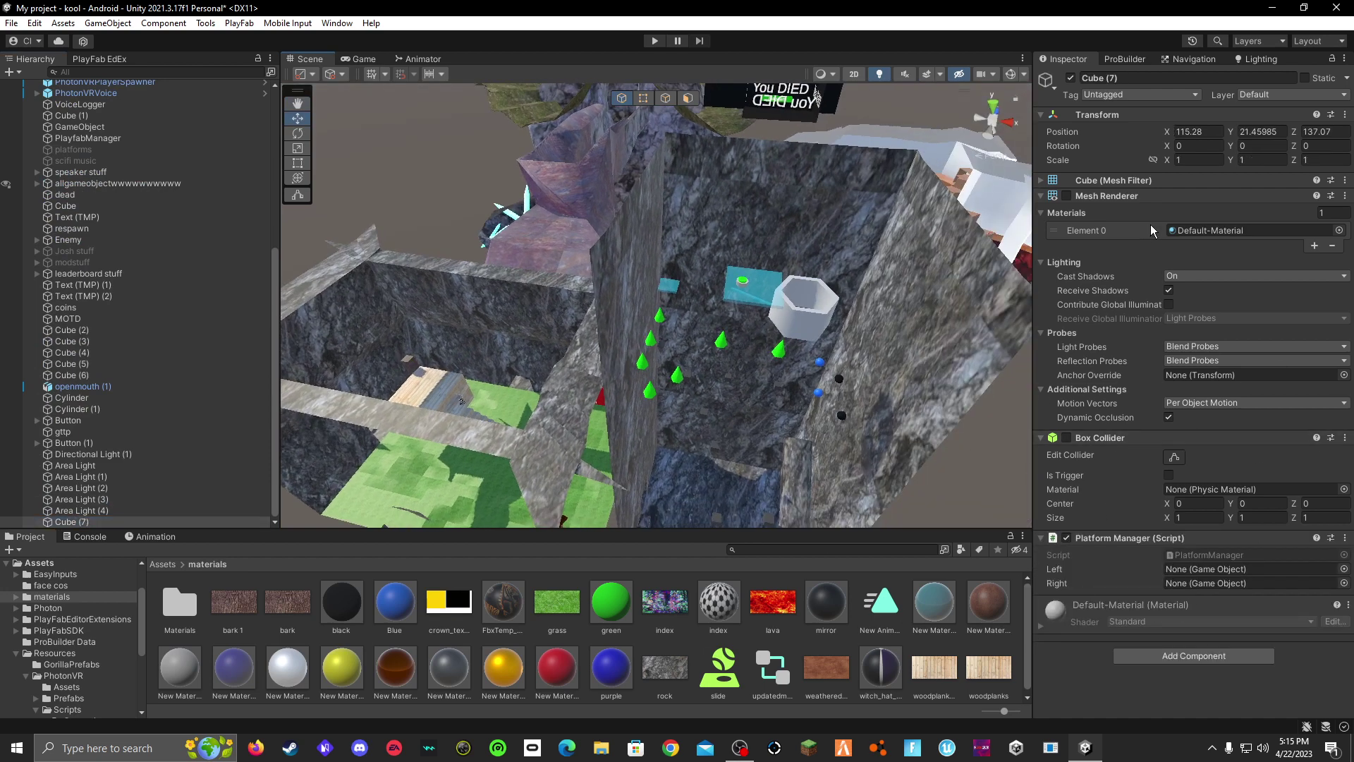
{"action": "left_click", "coordinate": [1100, 77]}
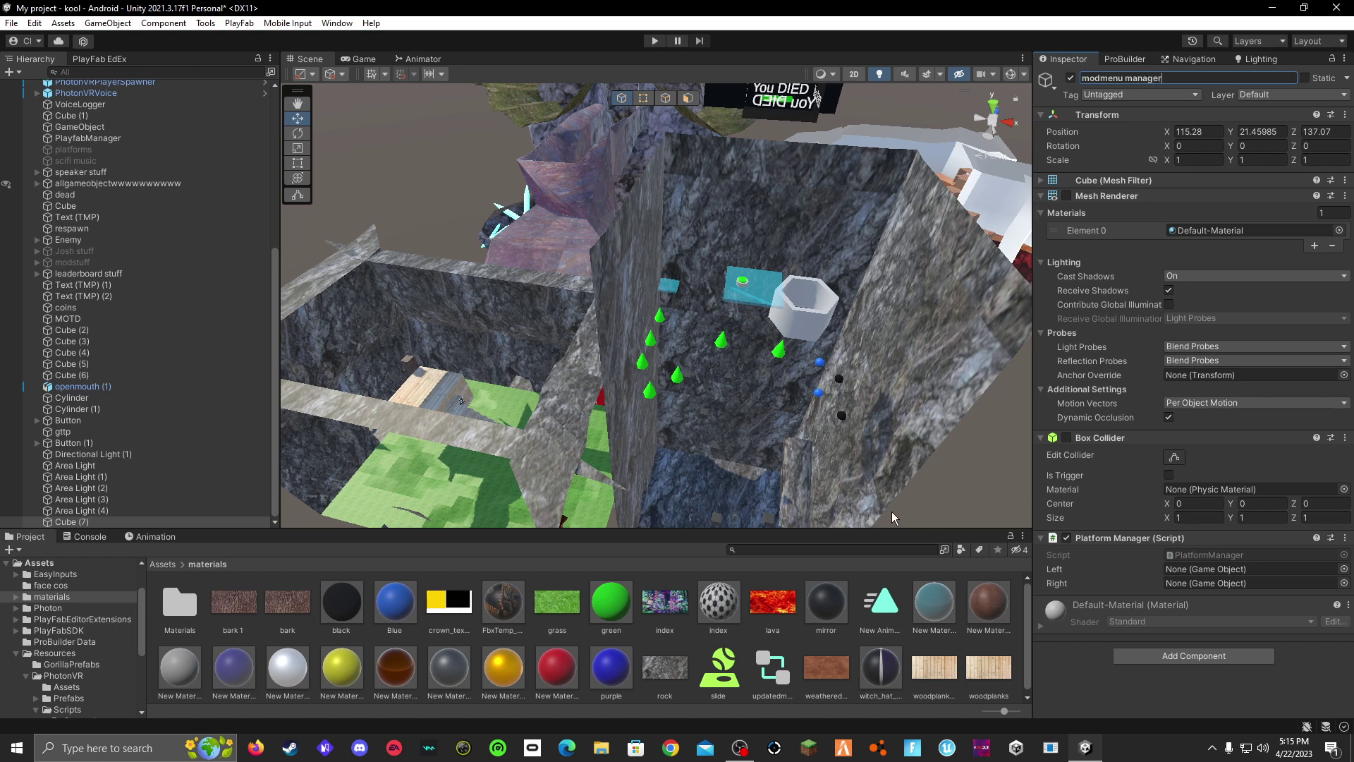
{"action": "key", "text": "Return"}
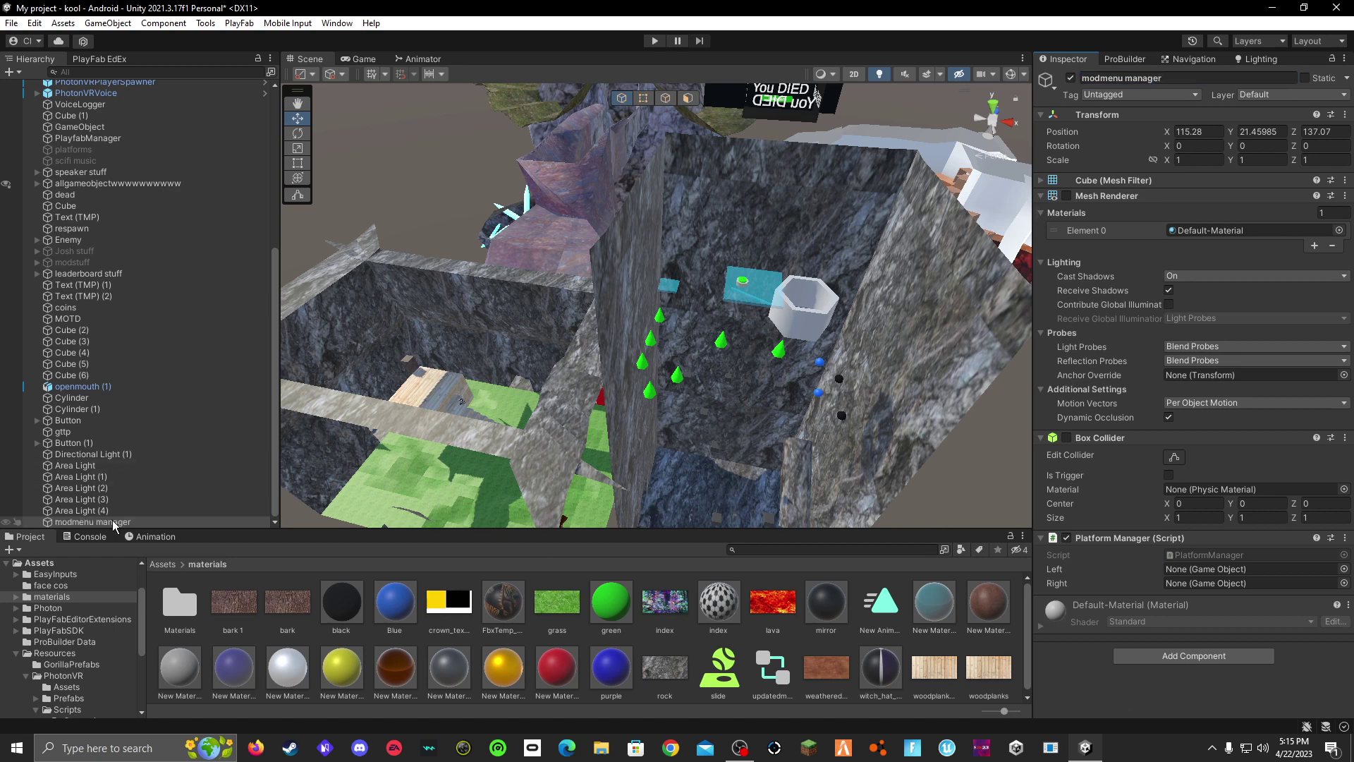
- Make the modmenu manager object a child of modstuff and collapse that group in the hierarchy
{"action": "left_click_drag", "start_coordinate": [113, 523], "coordinate": [92, 261]}
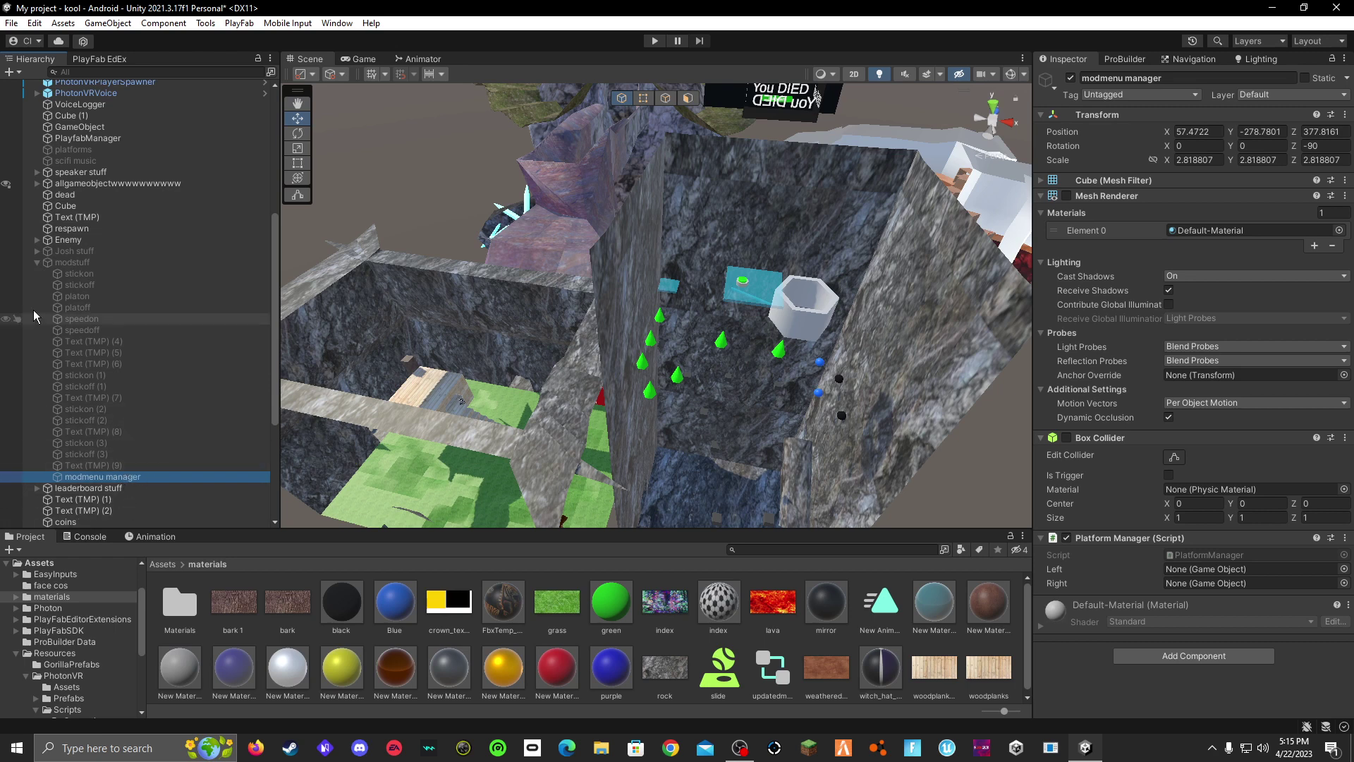
{"action": "left_click", "coordinate": [38, 263]}
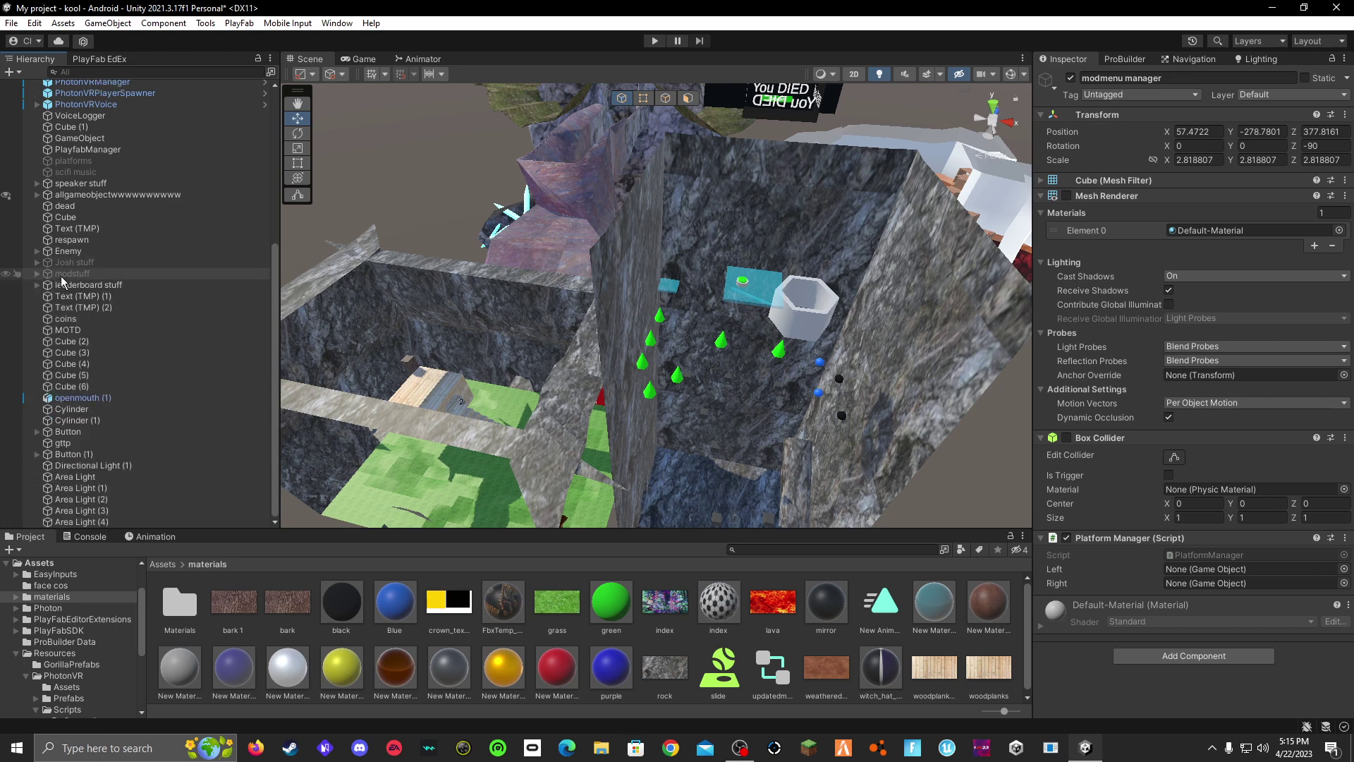
{"action": "right_click_drag", "start_coordinate": [687, 271], "coordinate": [780, 311]}
{"action": "key", "text": "w"}
{"action": "key", "text": "w"}
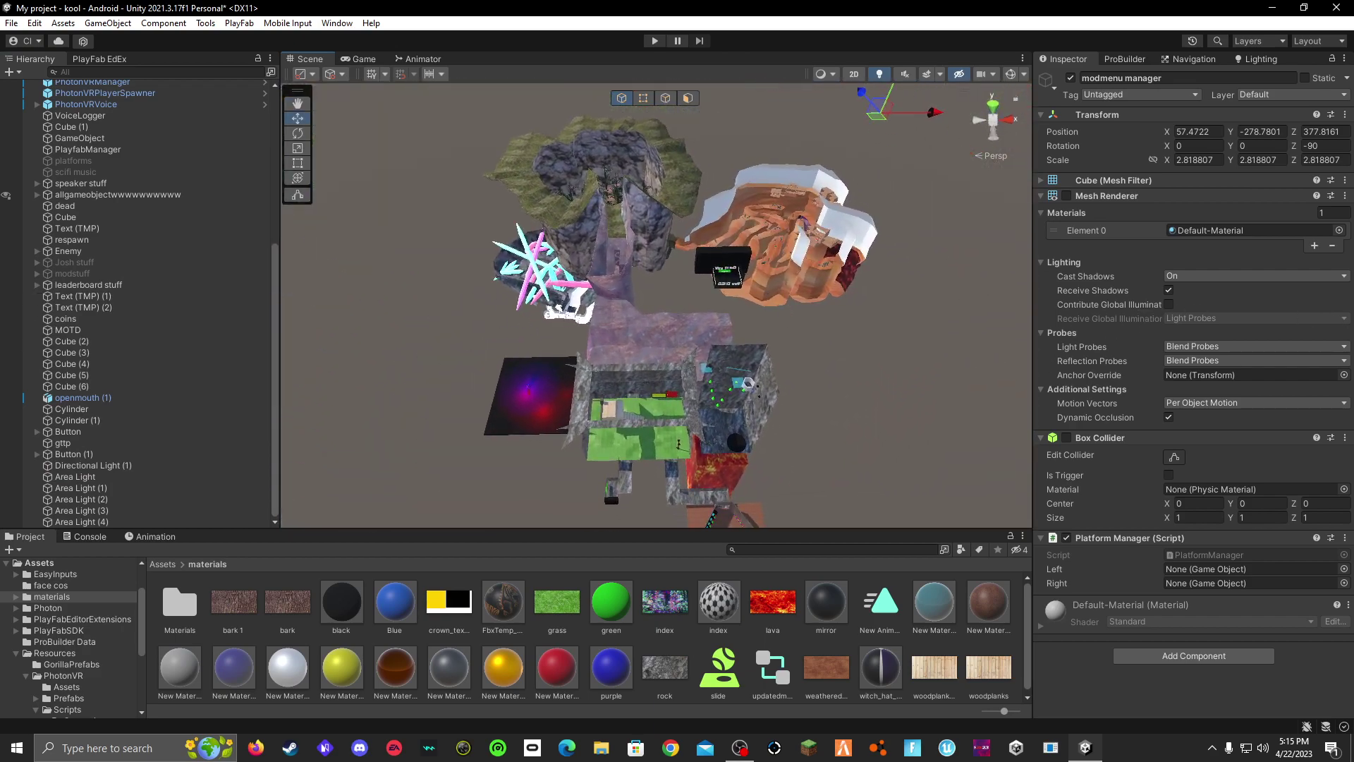